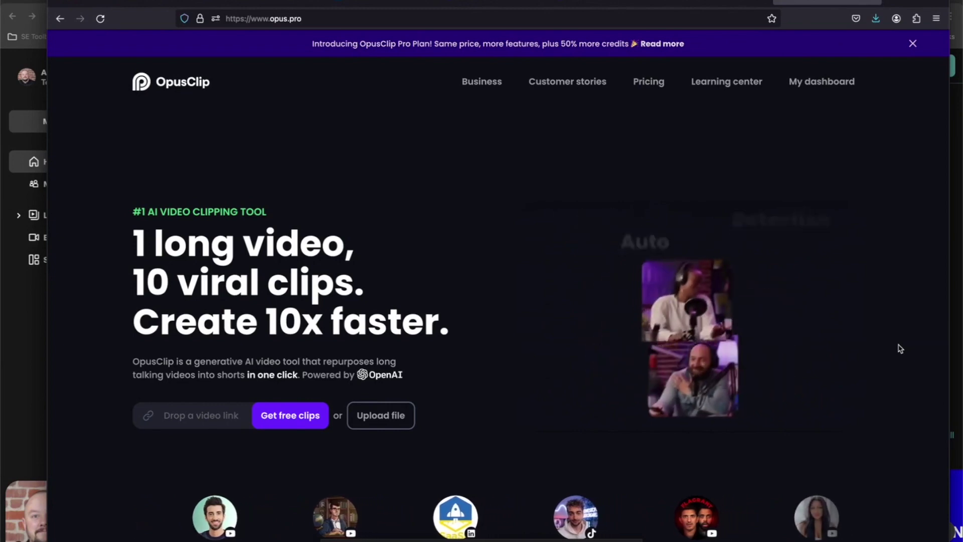
{"action": "scroll", "coordinate": [900, 349], "scroll_direction": "down", "scroll_amount": 1}
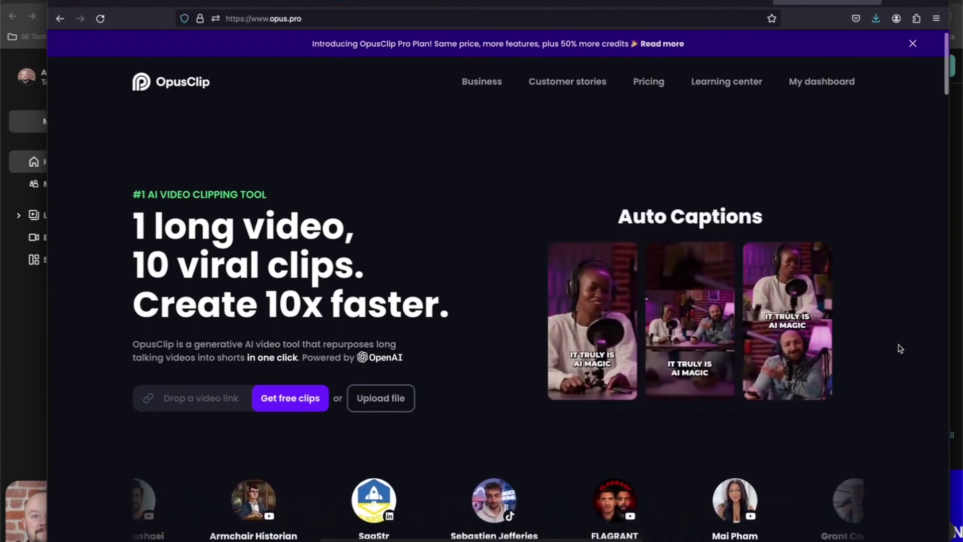
{"action": "scroll", "coordinate": [900, 348], "scroll_direction": "down", "scroll_amount": 1}
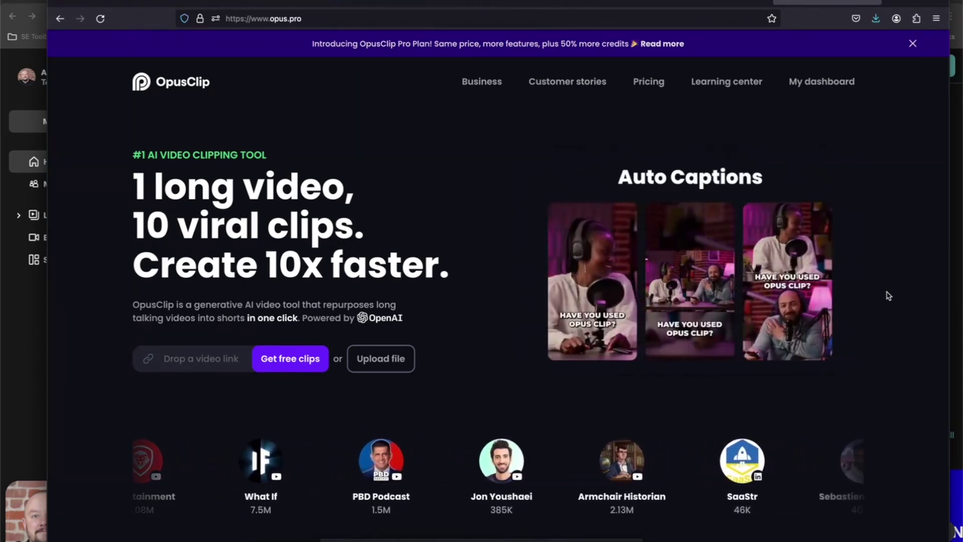
{"action": "scroll", "coordinate": [888, 295], "scroll_direction": "down", "scroll_amount": 3}
{"action": "scroll", "coordinate": [888, 296], "scroll_direction": "down", "scroll_amount": 3}
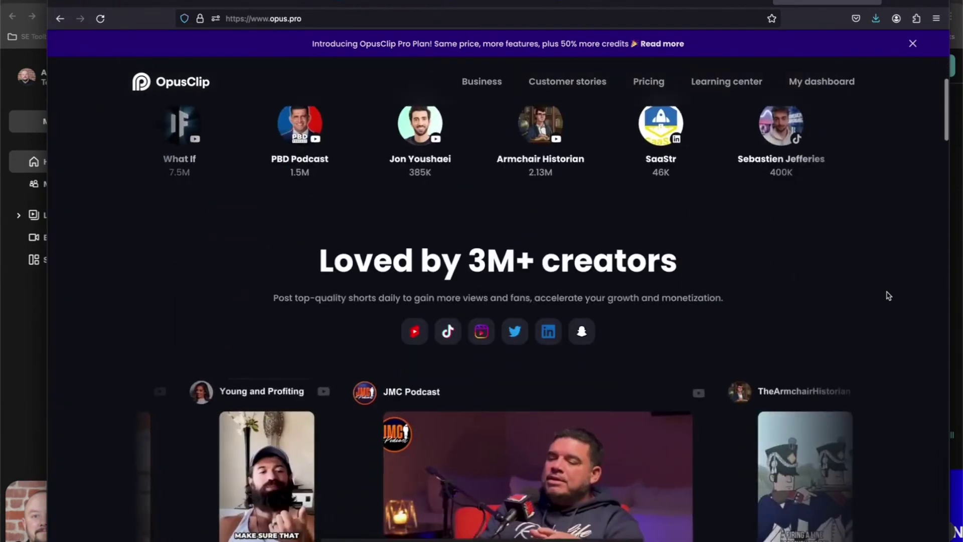
{"action": "scroll", "coordinate": [888, 296], "scroll_direction": "down", "scroll_amount": 2}
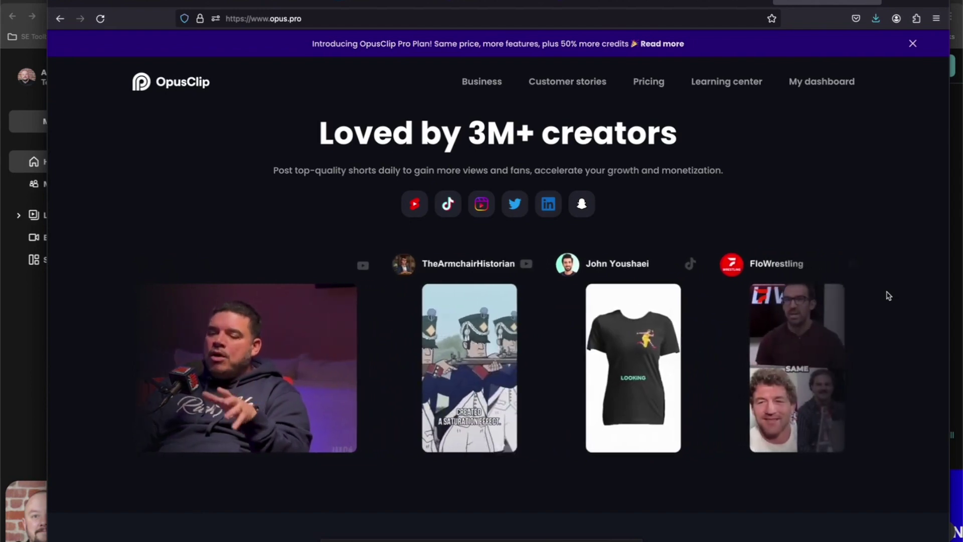
{"action": "scroll", "coordinate": [888, 296], "scroll_direction": "up", "scroll_amount": 5}
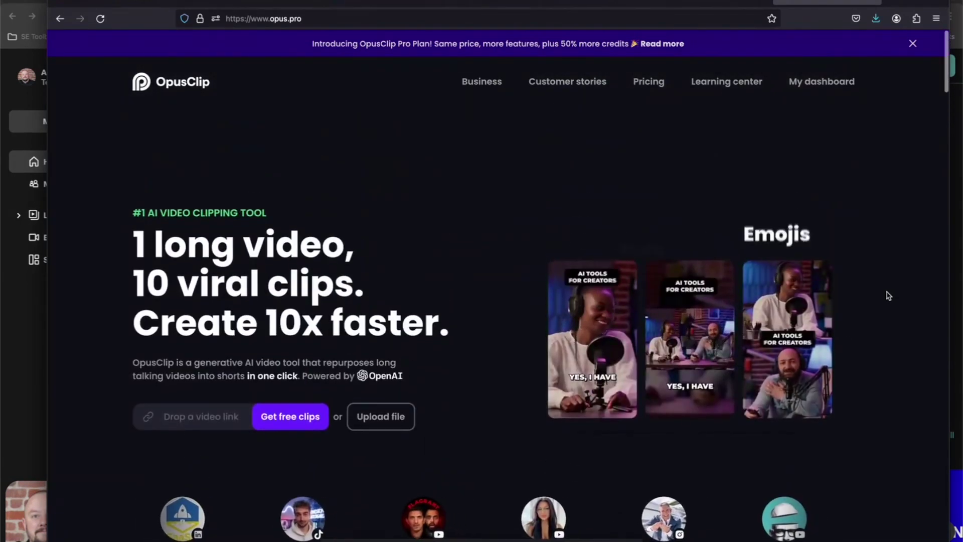
Go from the opus.pro homepage to My dashboard
{"action": "left_click", "coordinate": [847, 82]}
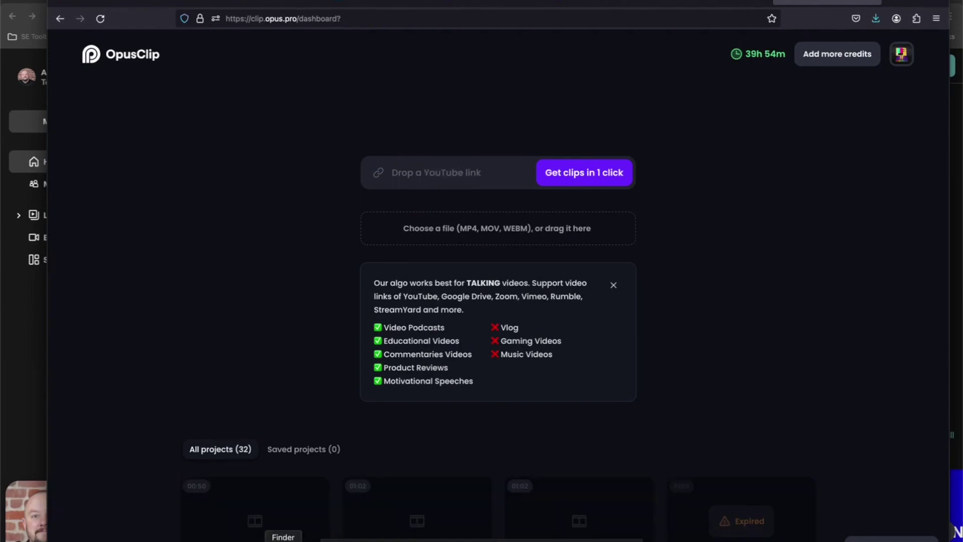
Bring up a Finder window showing the Desktop's VoV Uploads folder
{"action": "left_click", "coordinate": [283, 541]}
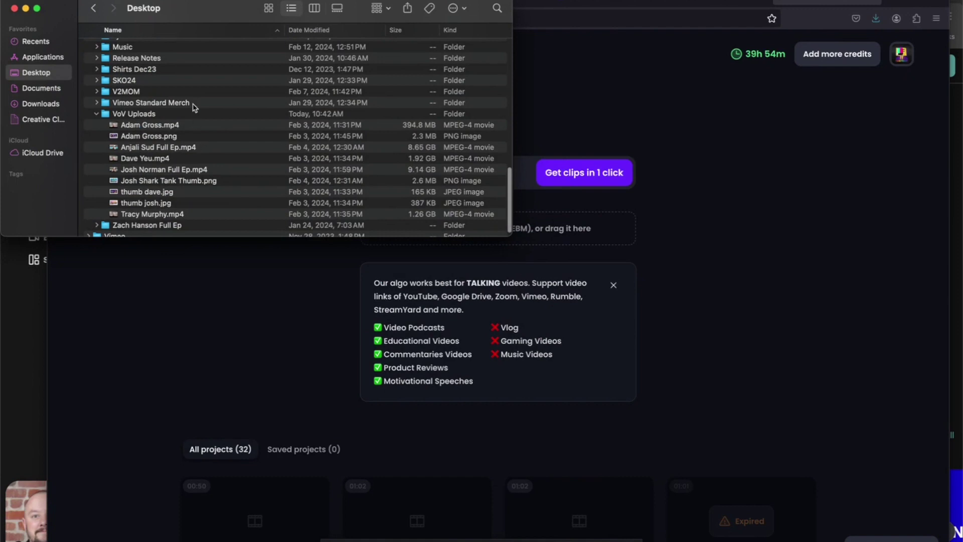
{"action": "scroll", "coordinate": [192, 108], "scroll_direction": "up", "scroll_amount": 10}
Drag Isabel Promo v.1.mp4 from Finder's Brand folder onto OpusClip's upload area
{"action": "left_click", "coordinate": [114, 80]}
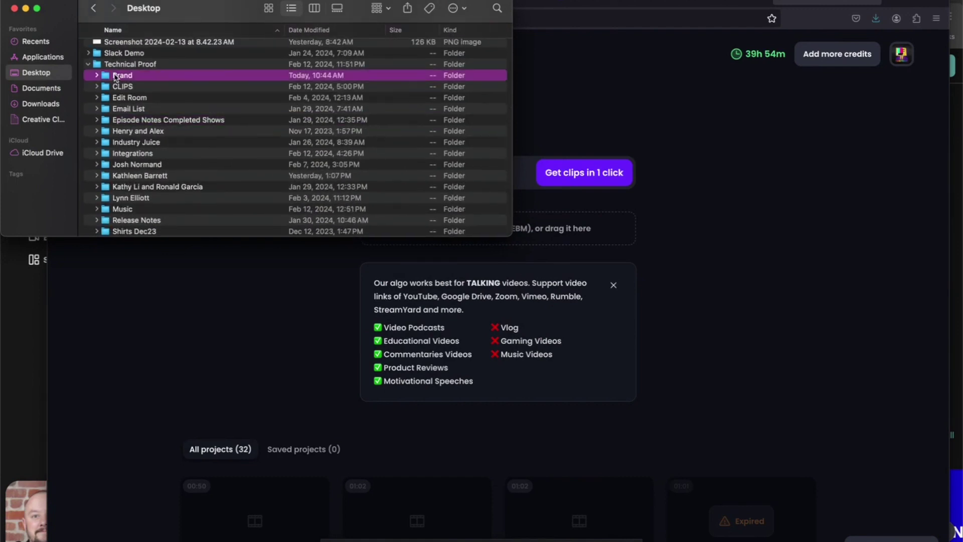
{"action": "double_click", "coordinate": [115, 79]}
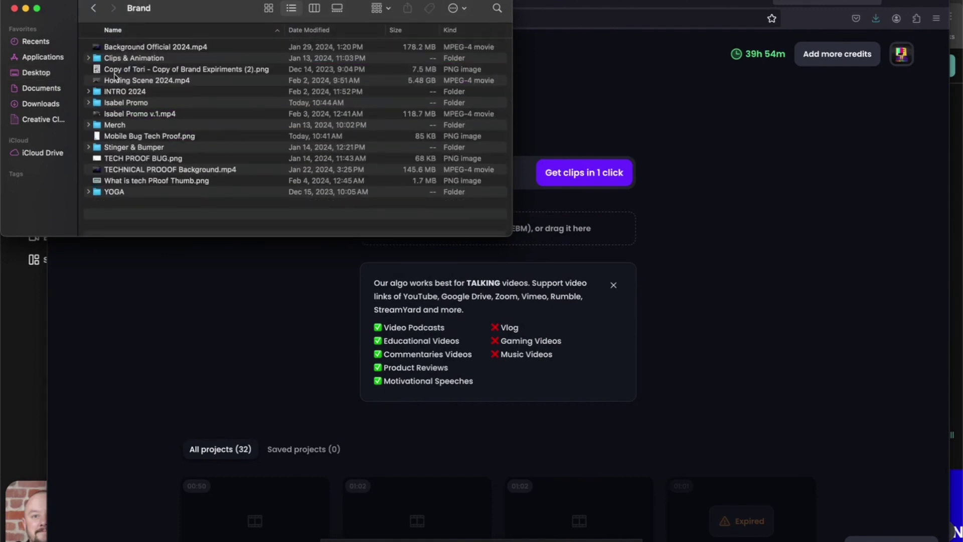
{"action": "left_click", "coordinate": [155, 115]}
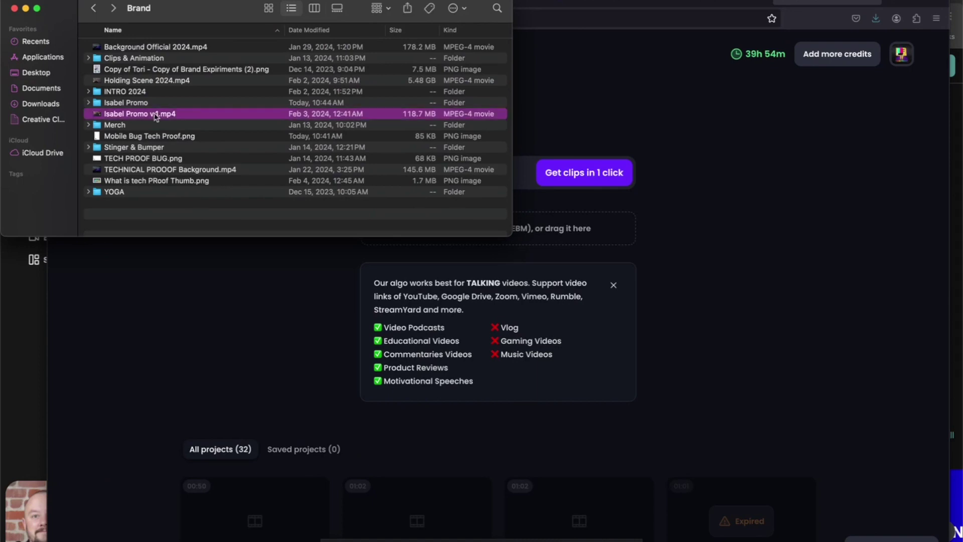
{"action": "left_click_drag", "start_coordinate": [155, 114], "coordinate": [580, 242]}
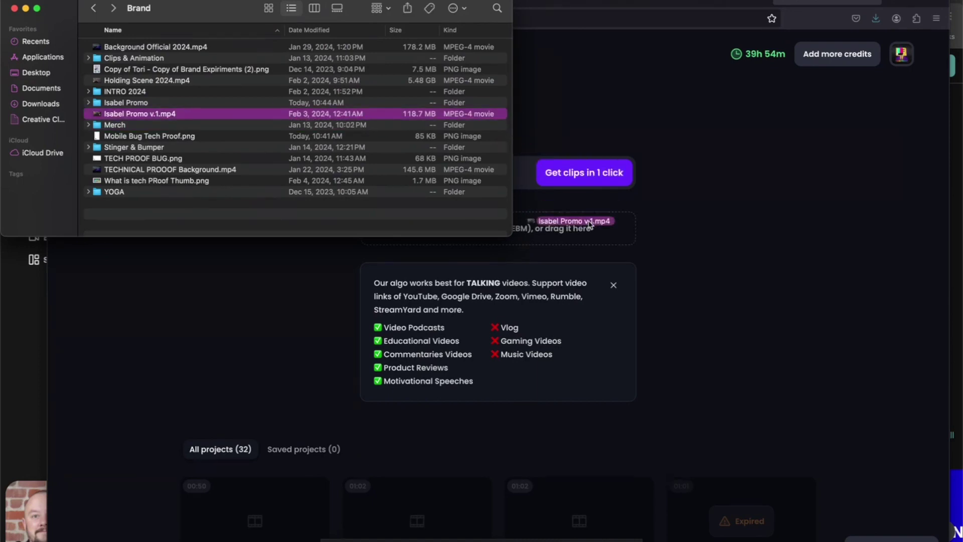
{"action": "left_click_drag", "start_coordinate": [580, 243], "coordinate": [560, 265]}
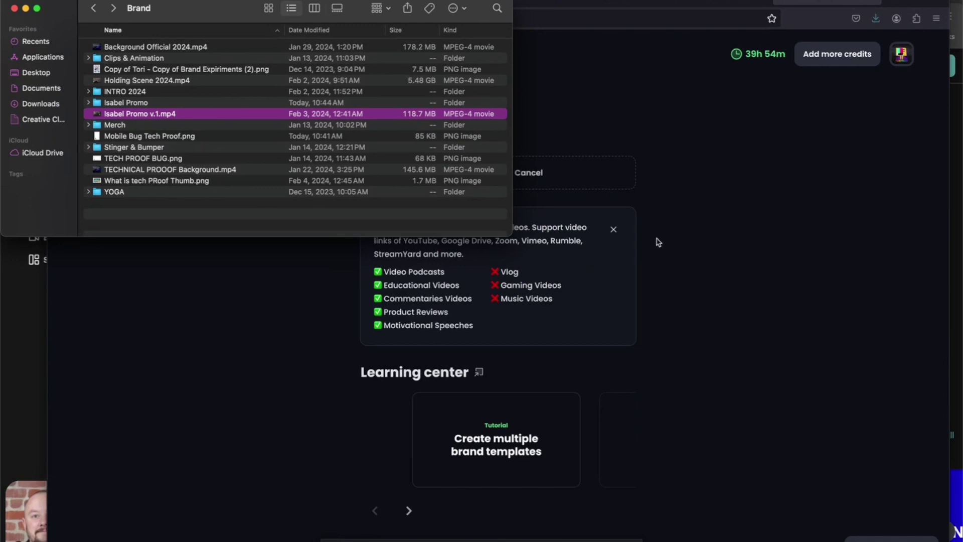
{"action": "left_click", "coordinate": [698, 253]}
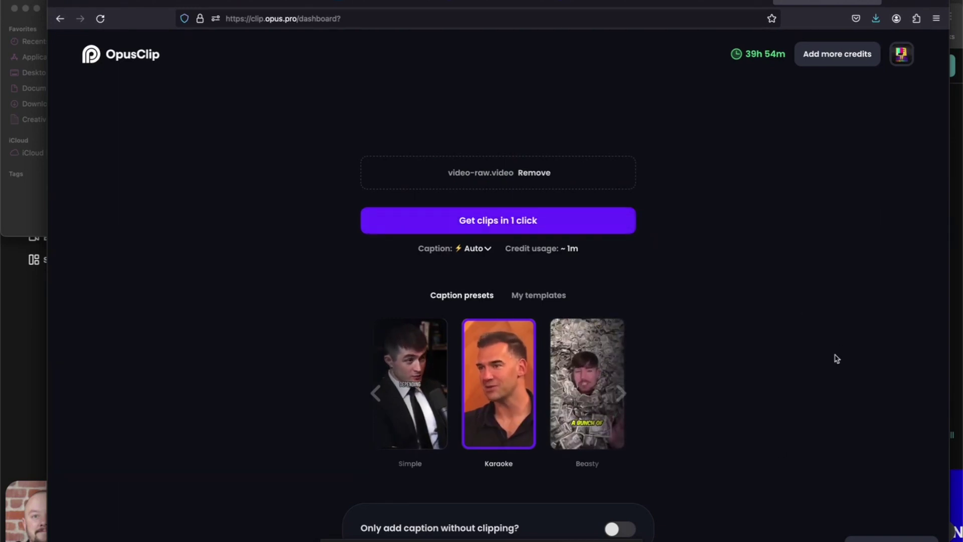
{"action": "scroll", "coordinate": [773, 454], "scroll_direction": "down", "scroll_amount": 2}
{"action": "scroll", "coordinate": [771, 456], "scroll_direction": "down", "scroll_amount": 3}
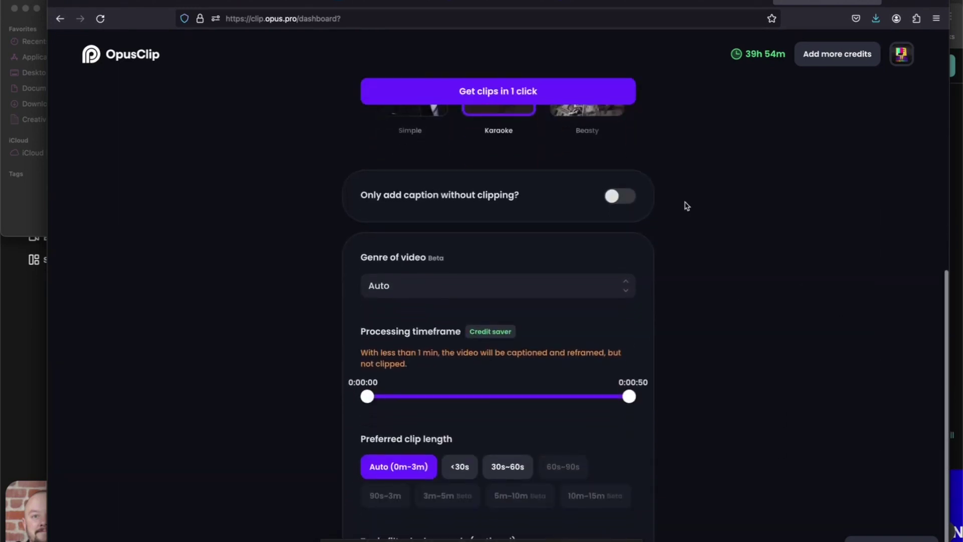
{"action": "mouse_move", "coordinate": [620, 529]}
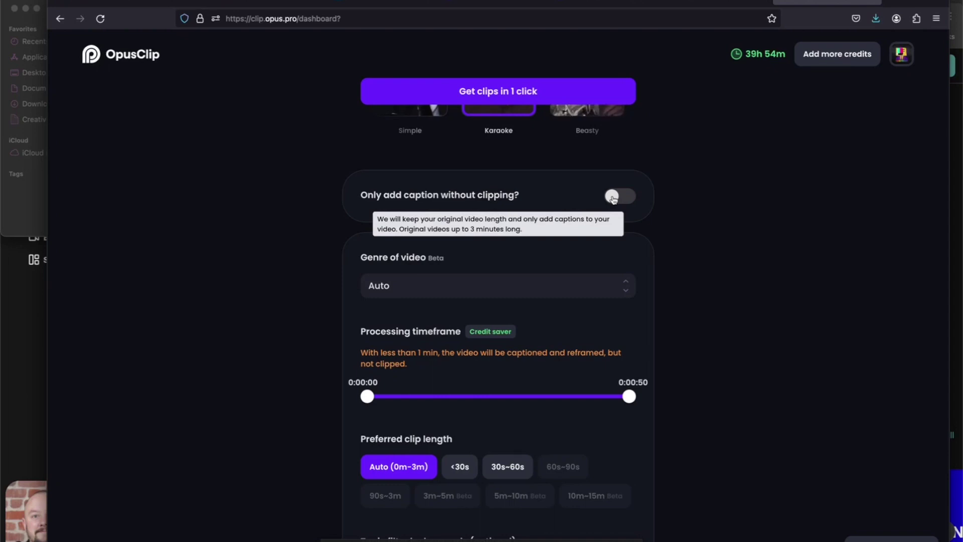
{"action": "scroll", "coordinate": [746, 457], "scroll_direction": "down", "scroll_amount": 2}
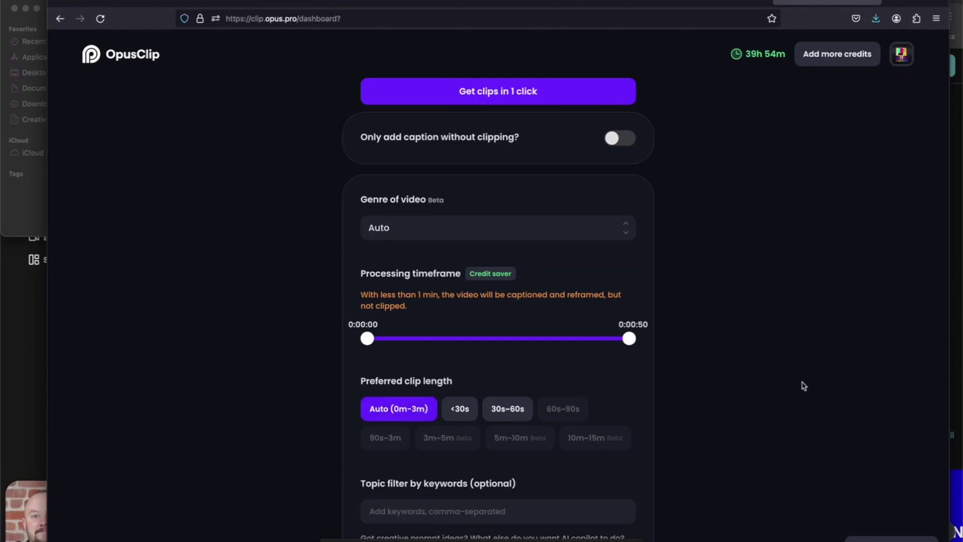
{"action": "scroll", "coordinate": [752, 418], "scroll_direction": "down", "scroll_amount": 1}
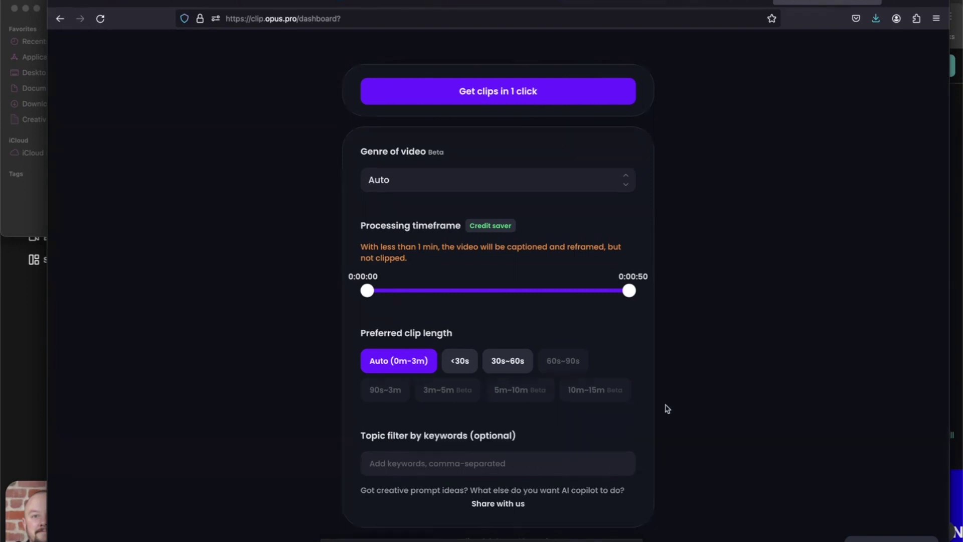
{"action": "scroll", "coordinate": [691, 404], "scroll_direction": "up", "scroll_amount": 3}
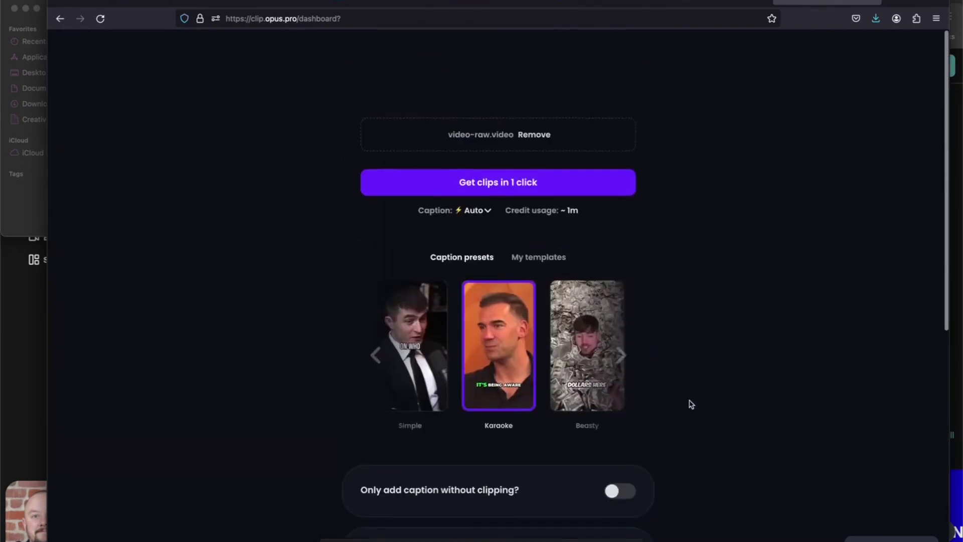
Generate clips from Isabel Promo v.1.mp4 using Karaoke captions and default clip settings
{"action": "left_click", "coordinate": [457, 227]}
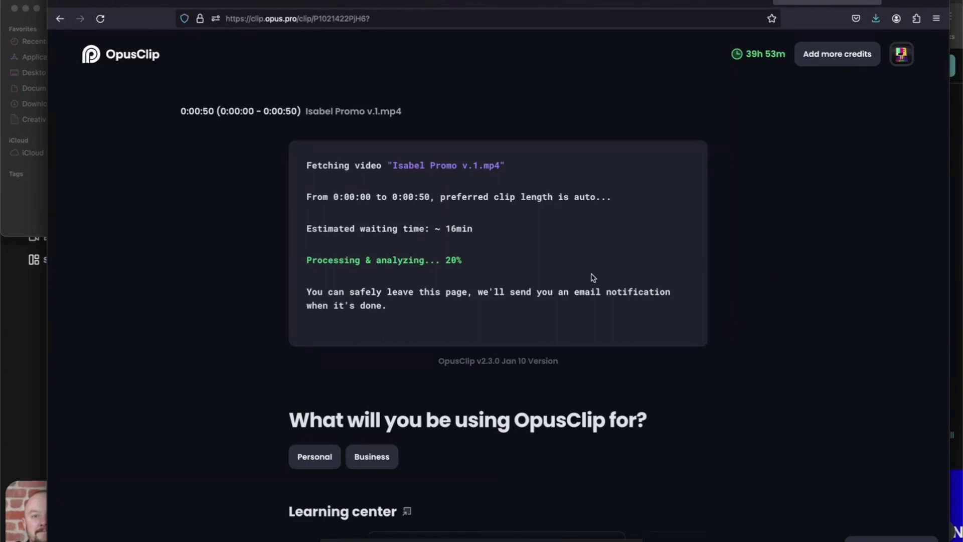
{"action": "scroll", "coordinate": [790, 307], "scroll_direction": "down", "scroll_amount": 1}
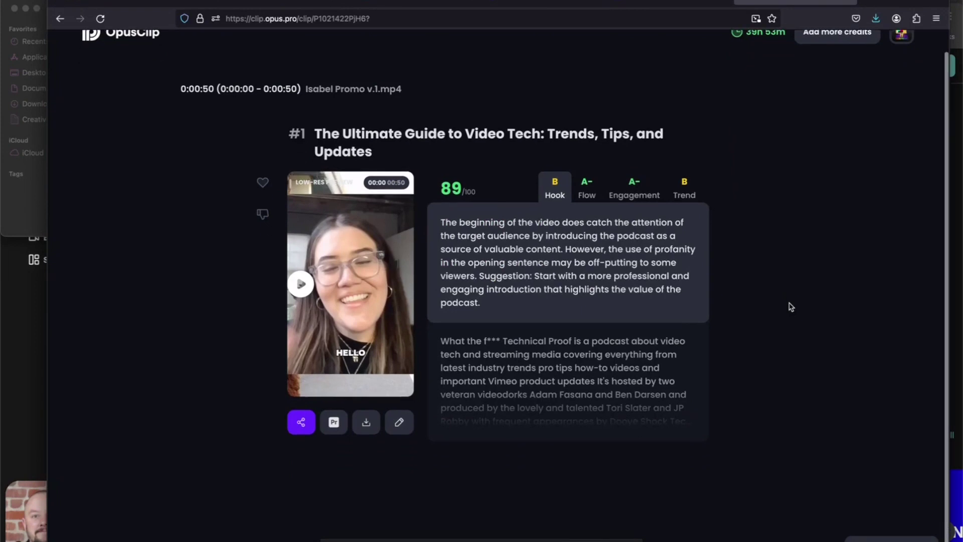
{"action": "scroll", "coordinate": [790, 306], "scroll_direction": "up", "scroll_amount": 1}
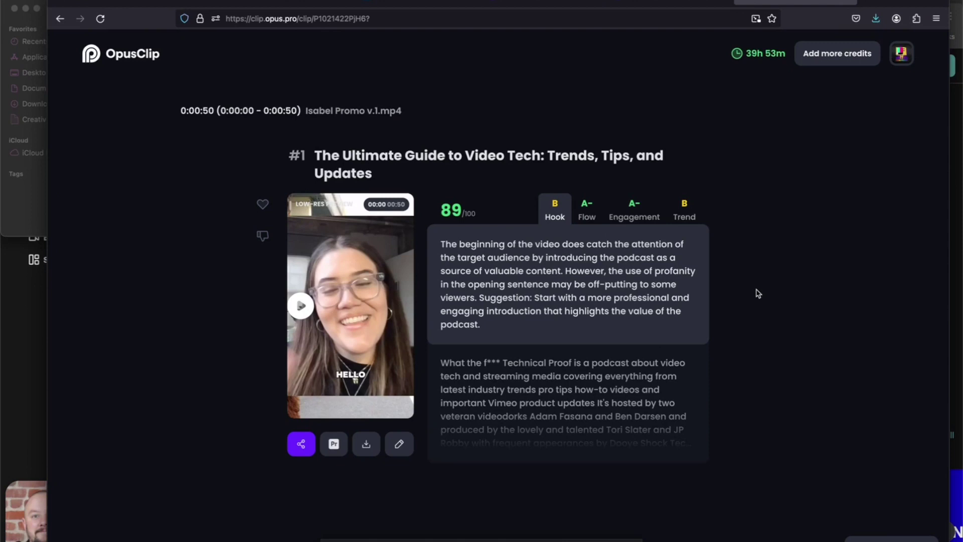
{"action": "scroll", "coordinate": [758, 293], "scroll_direction": "down", "scroll_amount": 1}
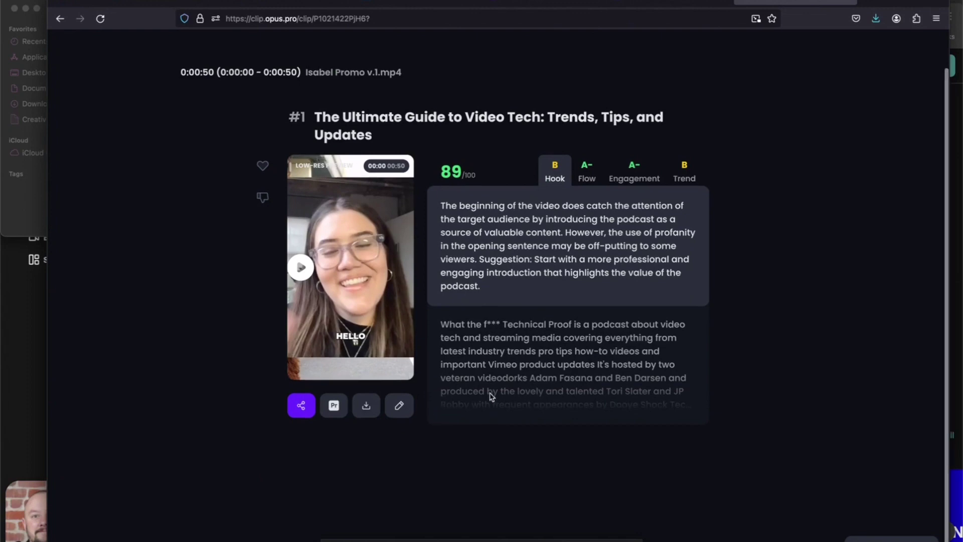
{"action": "scroll", "coordinate": [452, 353], "scroll_direction": "down", "scroll_amount": 1}
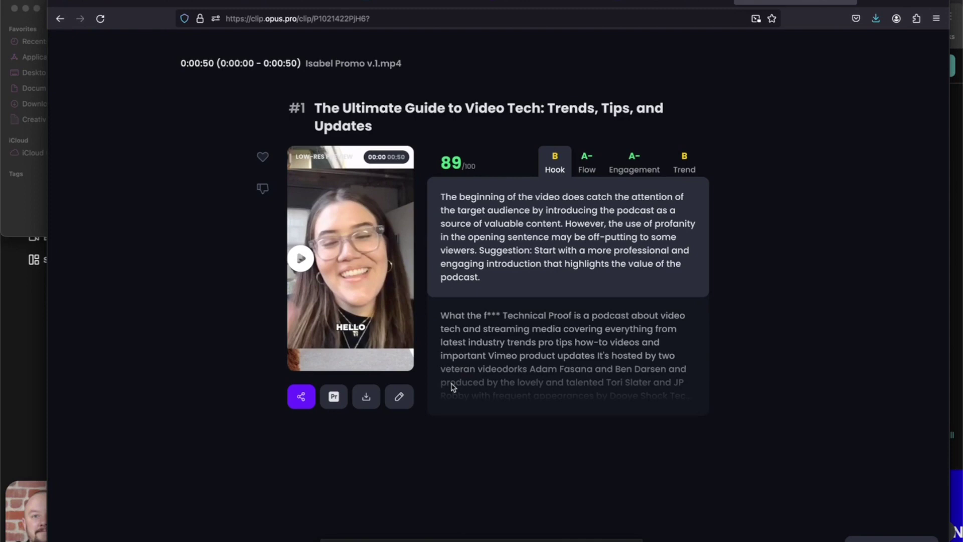
{"action": "left_click", "coordinate": [400, 396]}
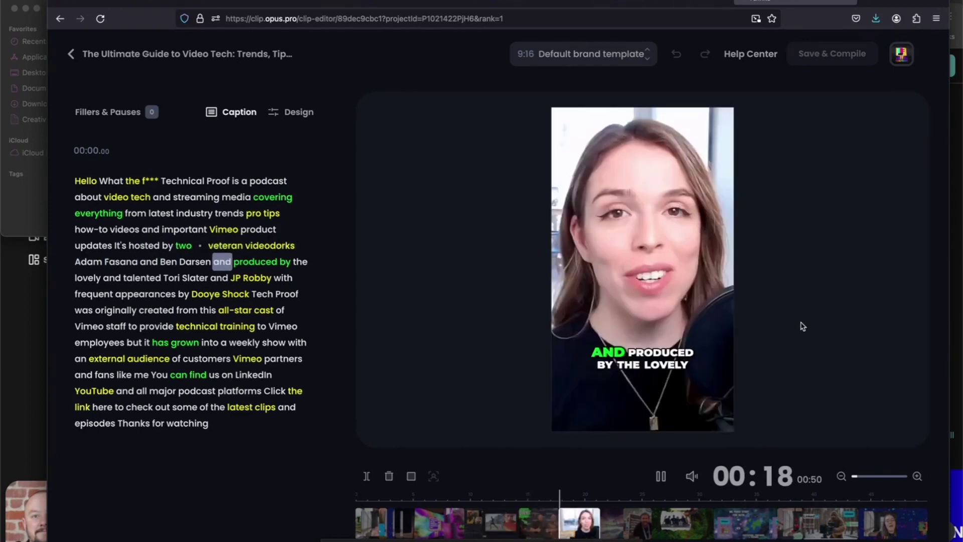
Pause the preview and give the 24-second scene a split two-panel layout
{"action": "left_click", "coordinate": [591, 121]}
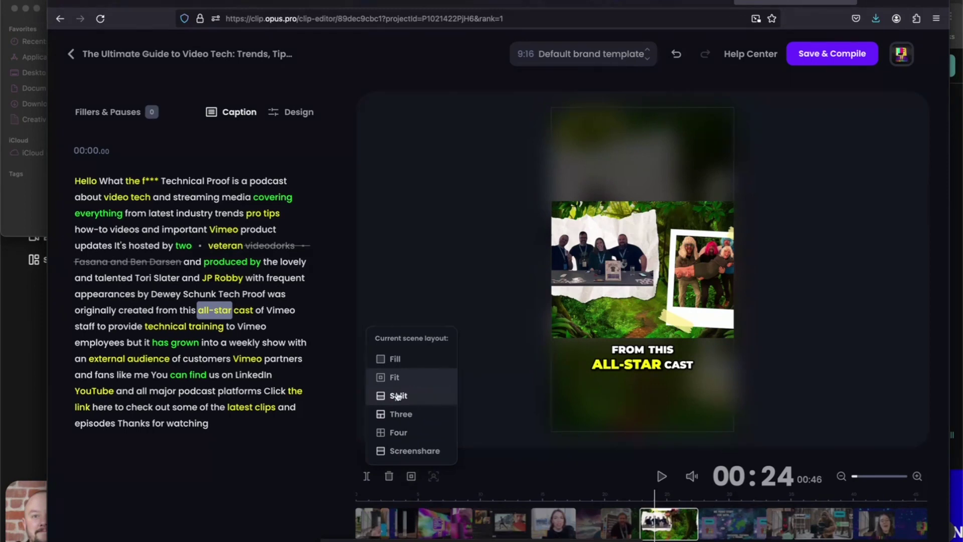
{"action": "left_click", "coordinate": [397, 395]}
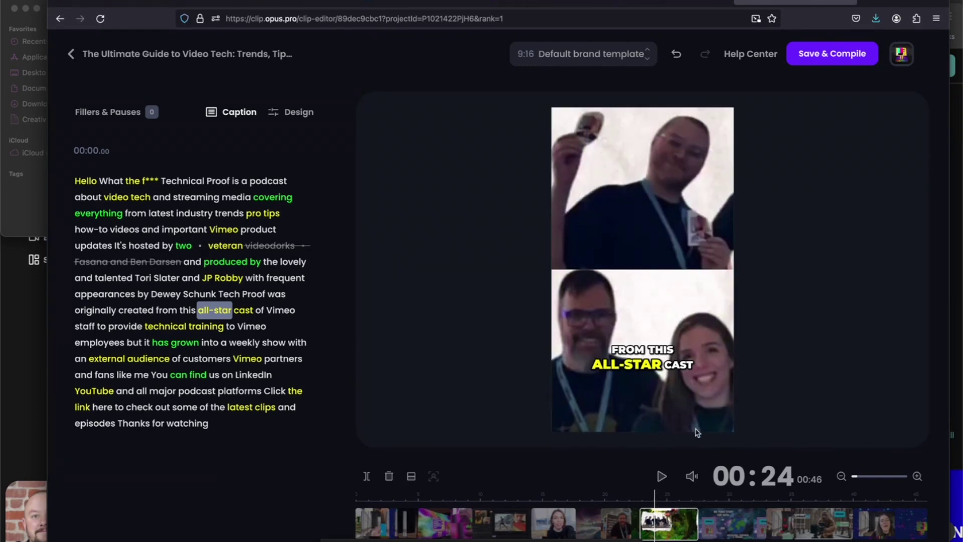
Reposition the 00:28 space scene and fit it fully inside the vertical frame
{"action": "left_click", "coordinate": [705, 529]}
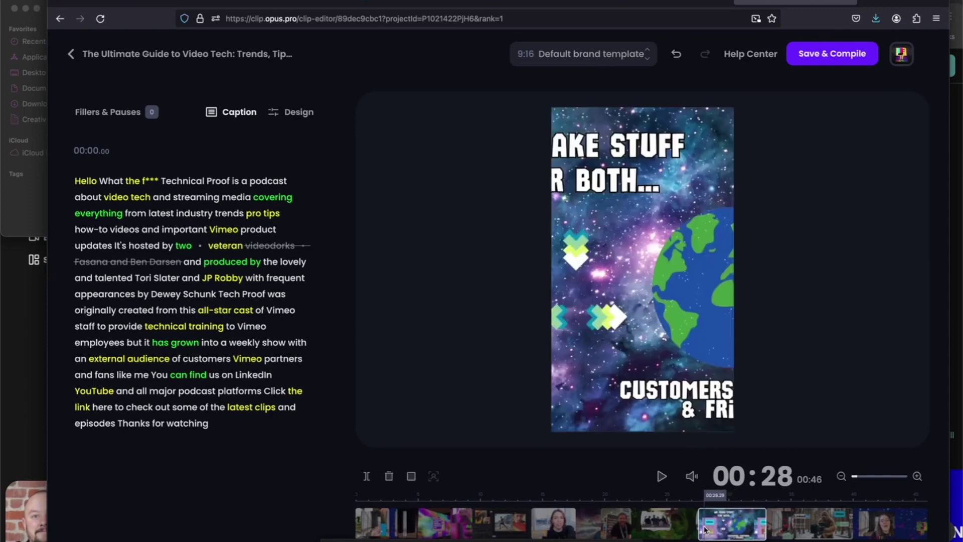
{"action": "mouse_move", "coordinate": [671, 263]}
{"action": "left_mouse_down"}
{"action": "mouse_move", "coordinate": [595, 278]}
{"action": "mouse_move", "coordinate": [680, 286]}
{"action": "left_mouse_up"}
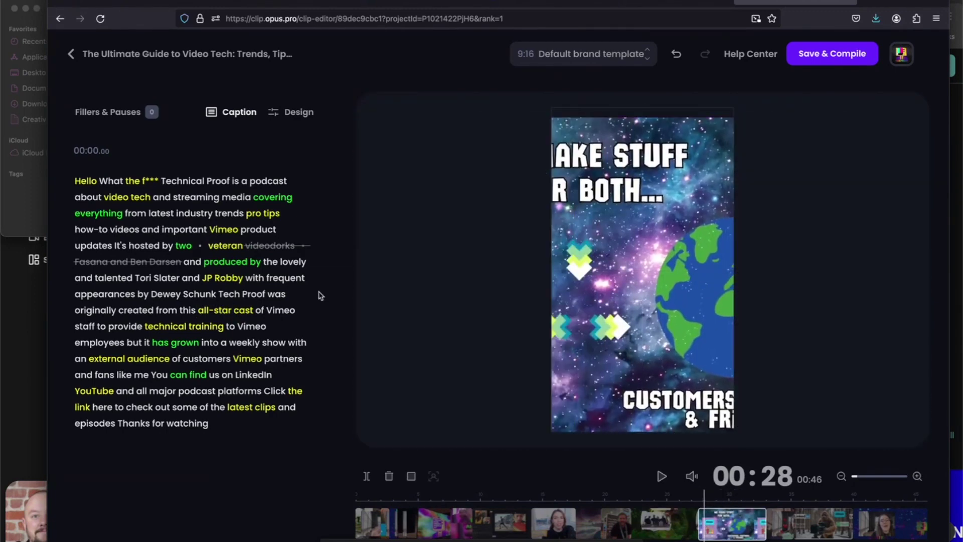
{"action": "left_click", "coordinate": [411, 476]}
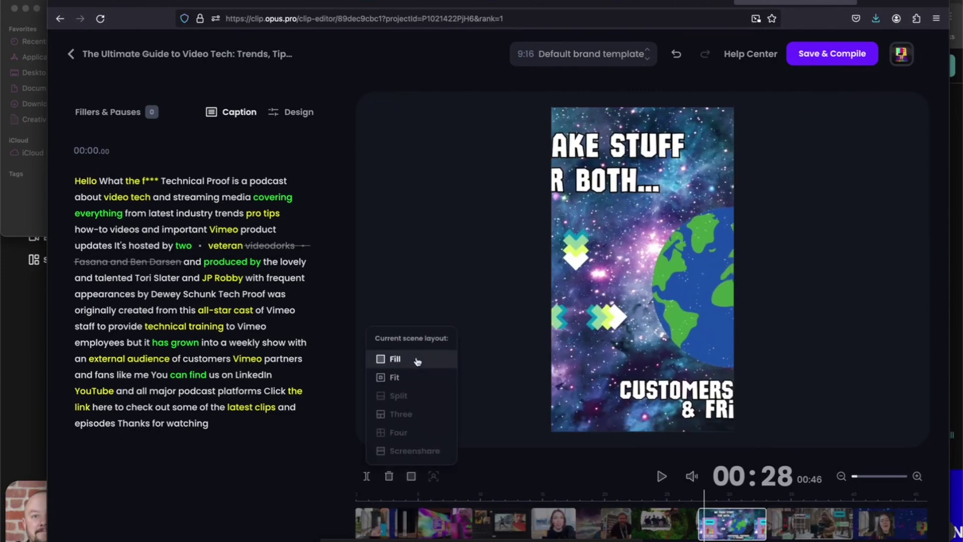
{"action": "left_click", "coordinate": [393, 377]}
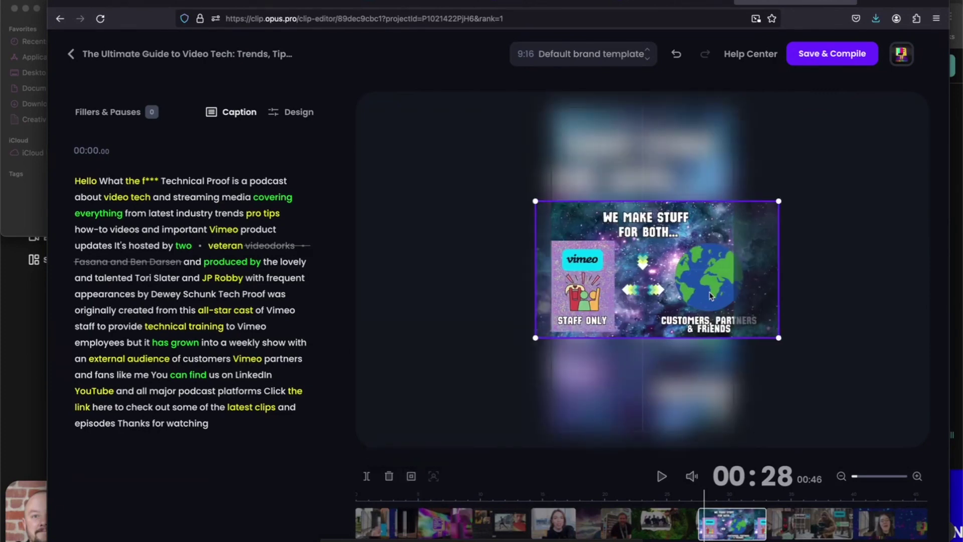
{"action": "left_click_drag", "start_coordinate": [711, 296], "coordinate": [705, 297]}
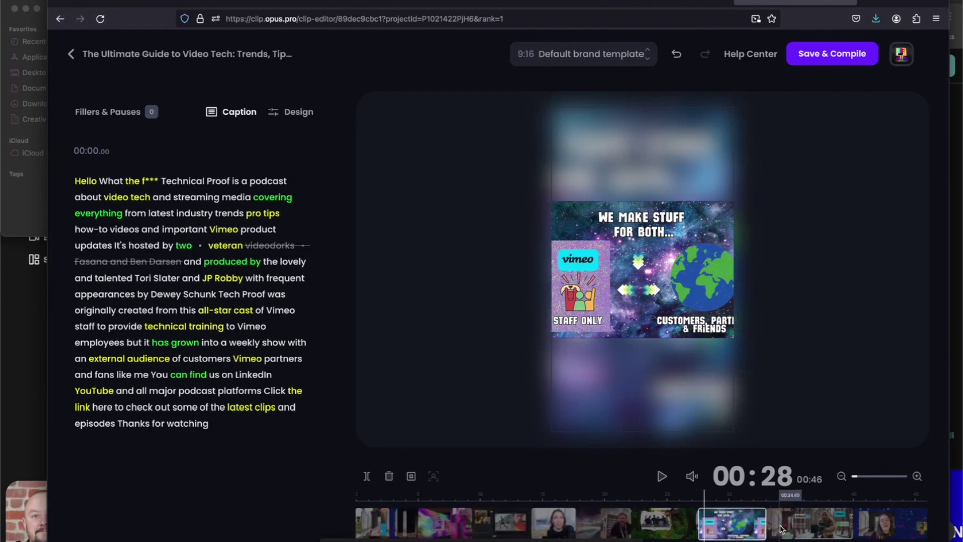
Check the vertical crop of the 00:35 scene against its full frame
{"action": "left_click", "coordinate": [781, 531]}
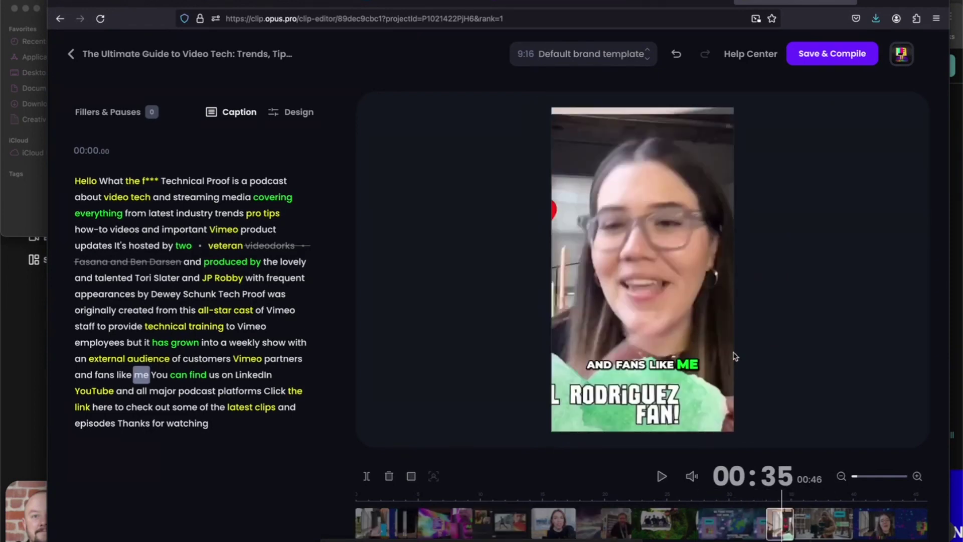
{"action": "left_click", "coordinate": [735, 356]}
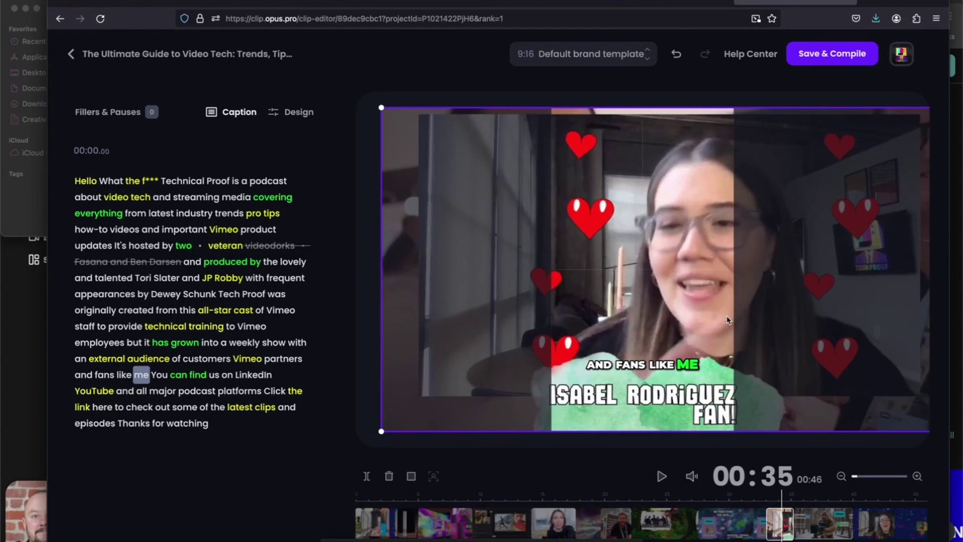
{"action": "left_click", "coordinate": [727, 319]}
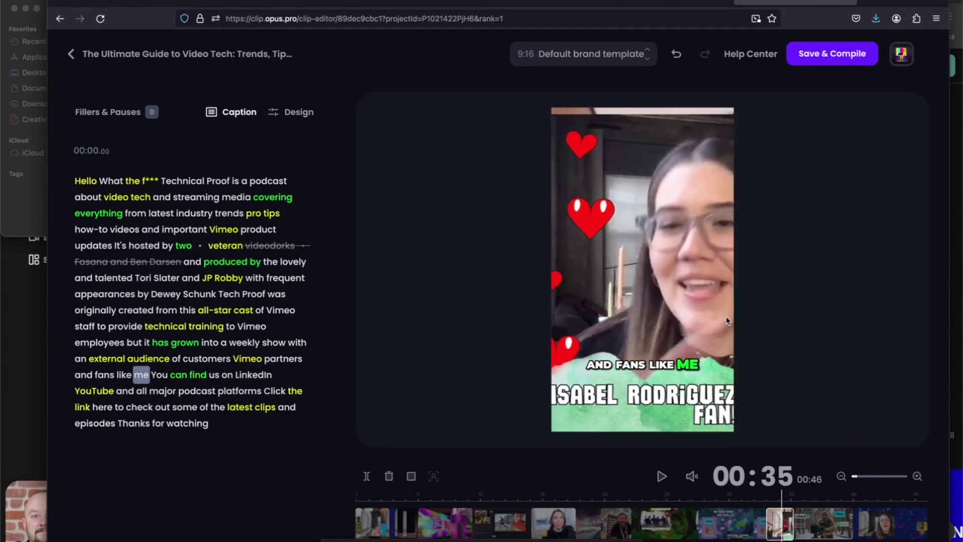
{"action": "left_click", "coordinate": [719, 308]}
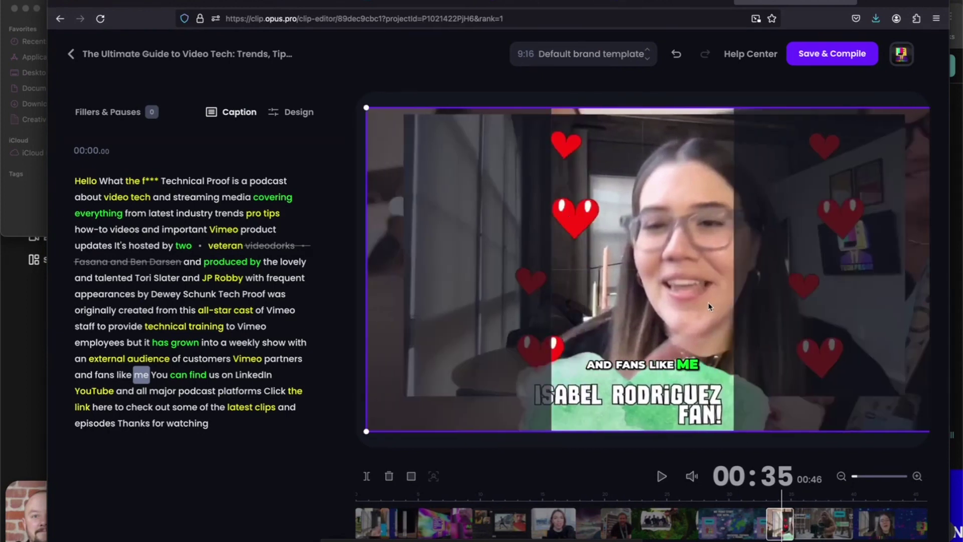
{"action": "left_click", "coordinate": [718, 308]}
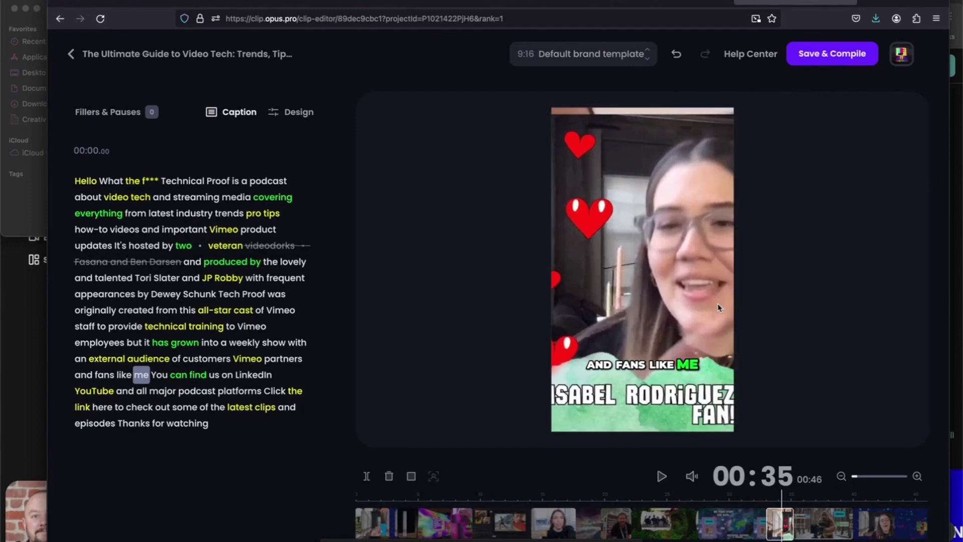
Shift the 00:37 furry cameraman shot right within the 9:16 crop
{"action": "left_click", "coordinate": [818, 497]}
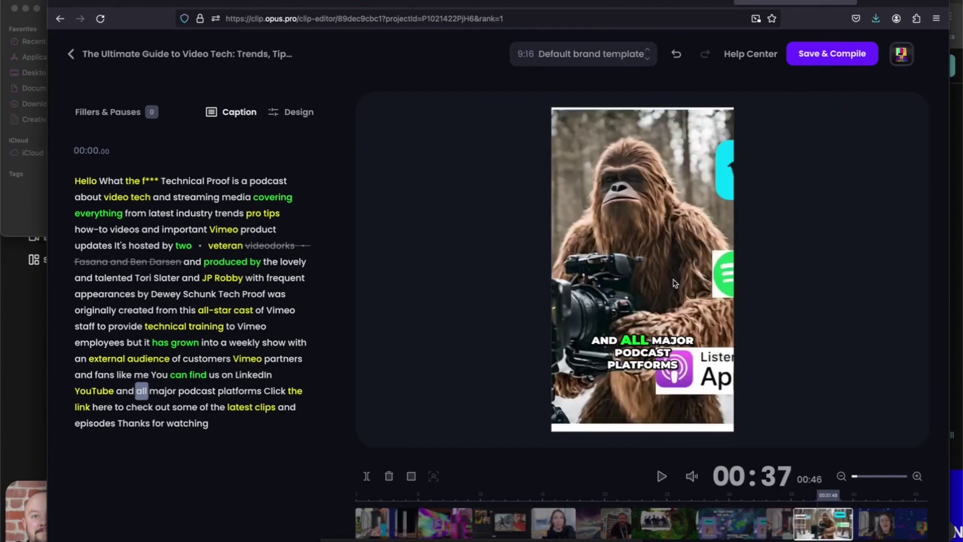
{"action": "left_click_drag", "start_coordinate": [672, 262], "coordinate": [744, 265]}
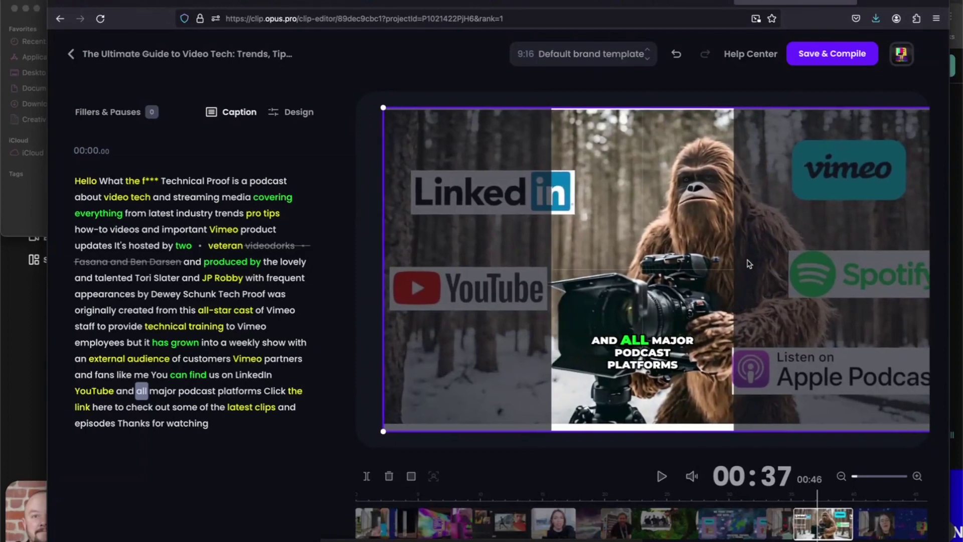
{"action": "left_click_drag", "start_coordinate": [744, 263], "coordinate": [749, 264]}
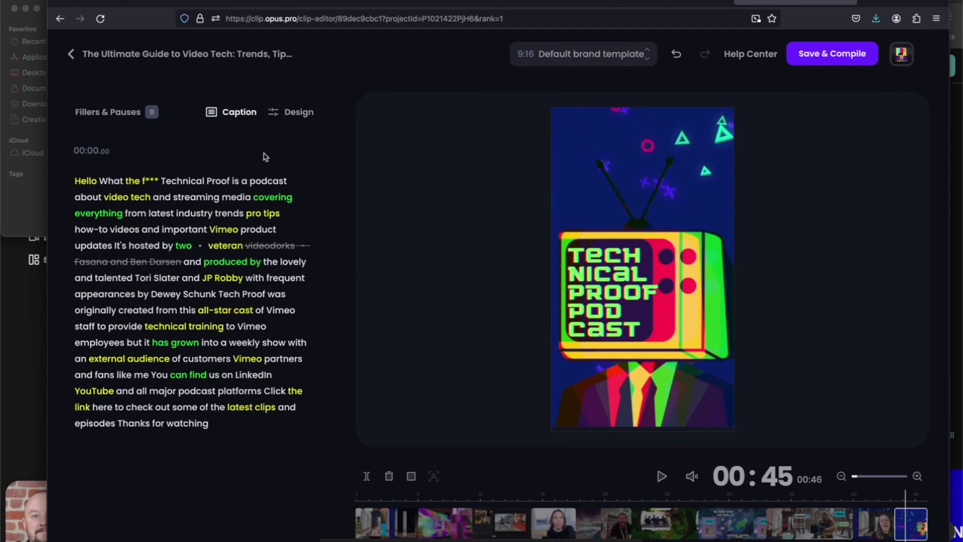
Switch on Auto emojis in the clip's Design settings
{"action": "left_click", "coordinate": [294, 114]}
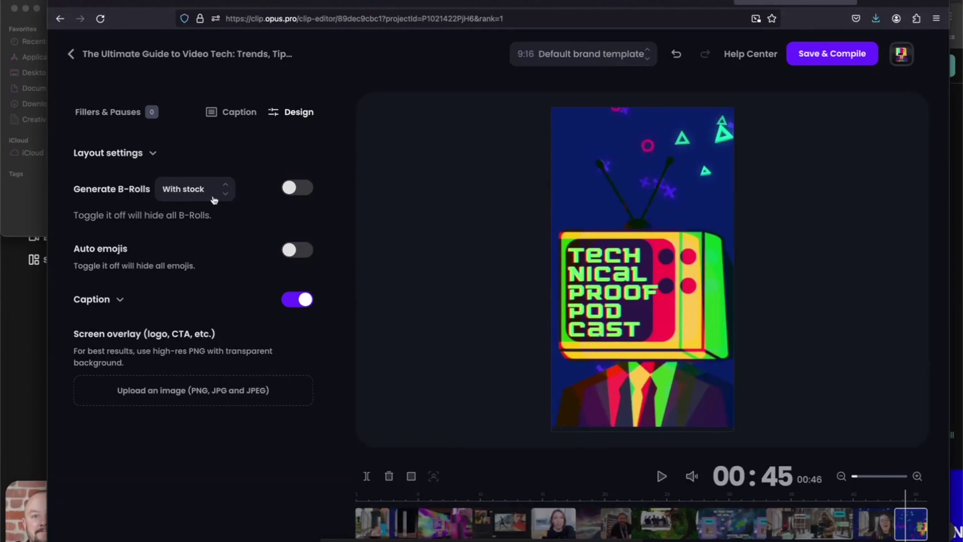
{"action": "left_click", "coordinate": [301, 257]}
{"action": "left_click", "coordinate": [191, 394]}
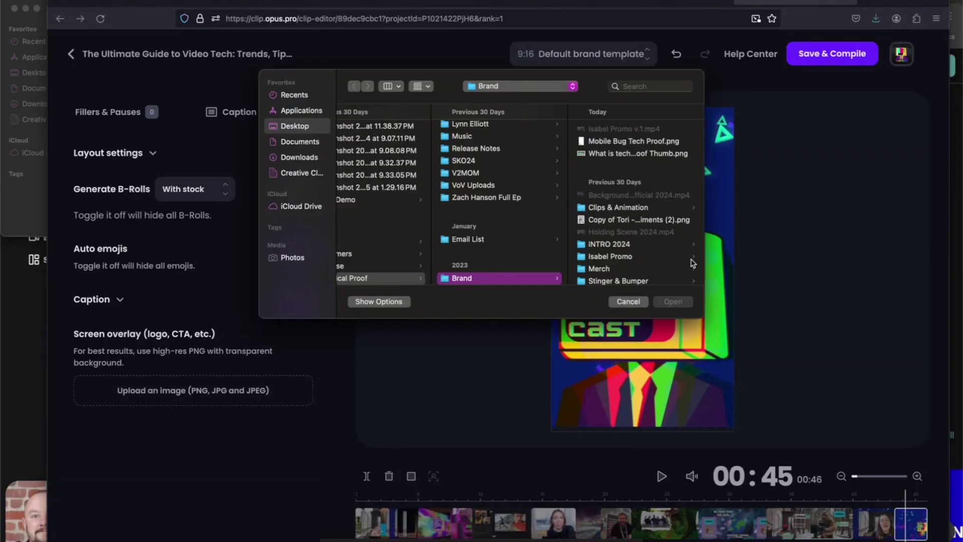
Add Mobile Bug Tech Proof.png as the screen overlay, check it at 00:38, and compile
{"action": "left_click", "coordinate": [640, 144]}
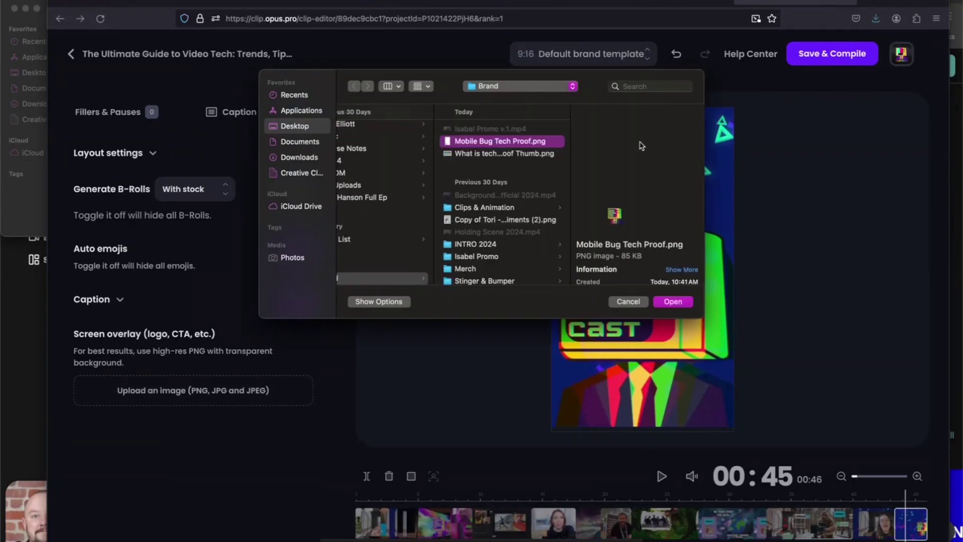
{"action": "left_click", "coordinate": [673, 302]}
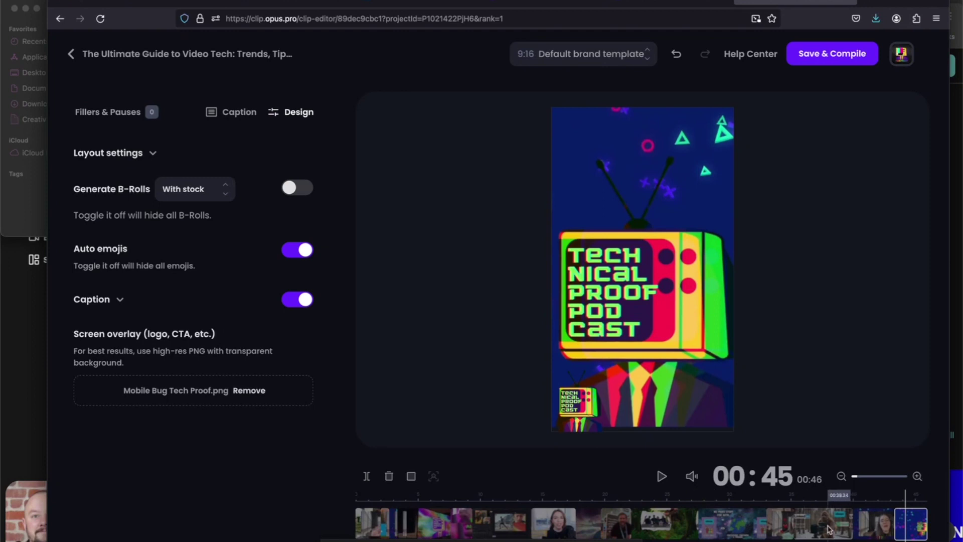
{"action": "left_click", "coordinate": [827, 530]}
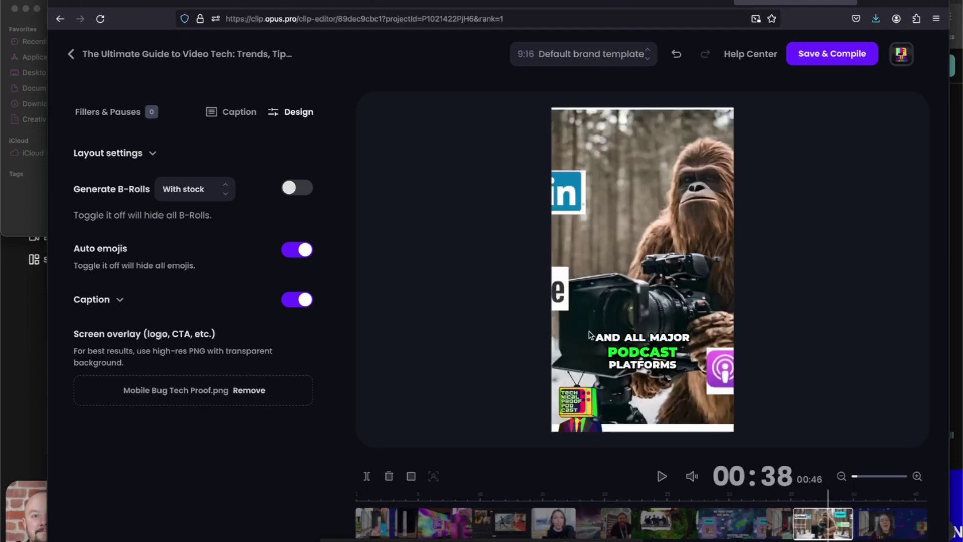
{"action": "left_click", "coordinate": [579, 397]}
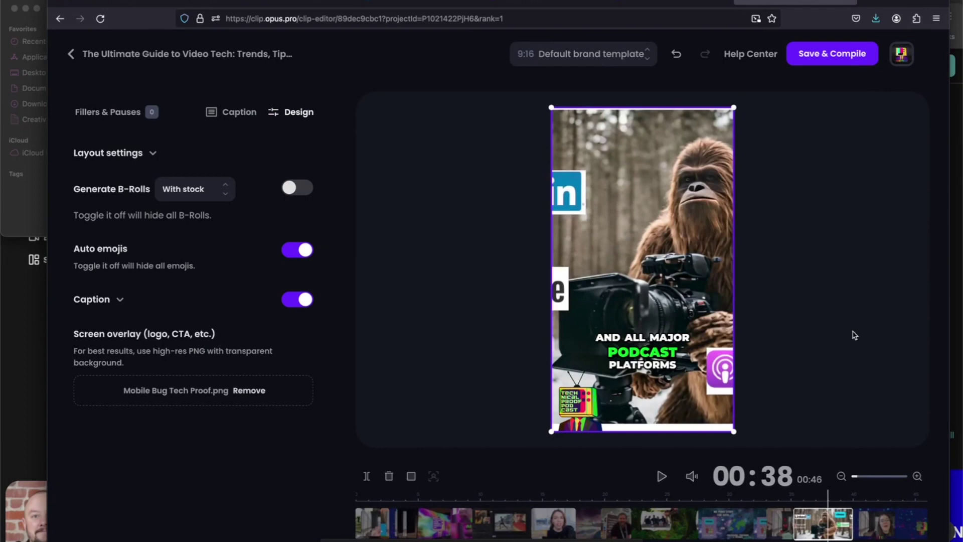
{"action": "left_click", "coordinate": [817, 51]}
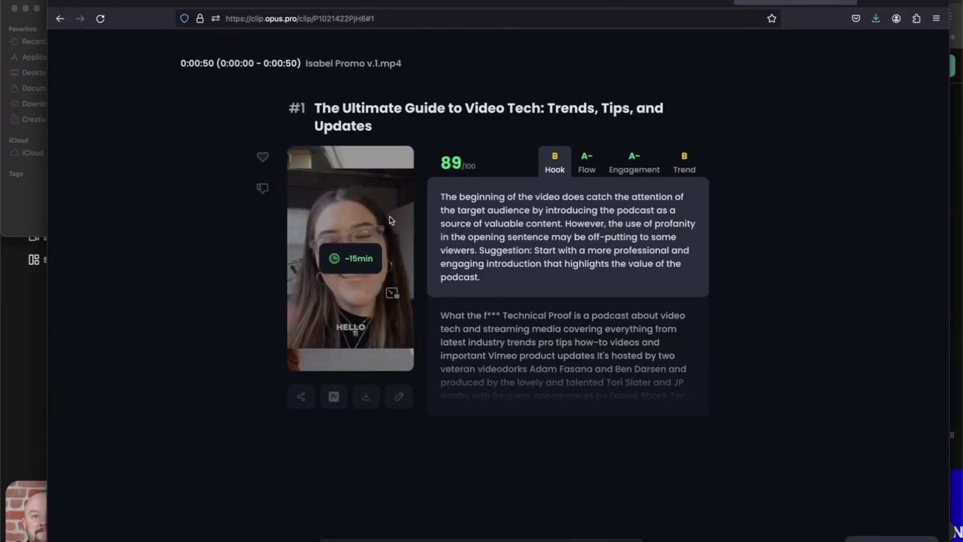
{"action": "mouse_move", "coordinate": [350, 258]}
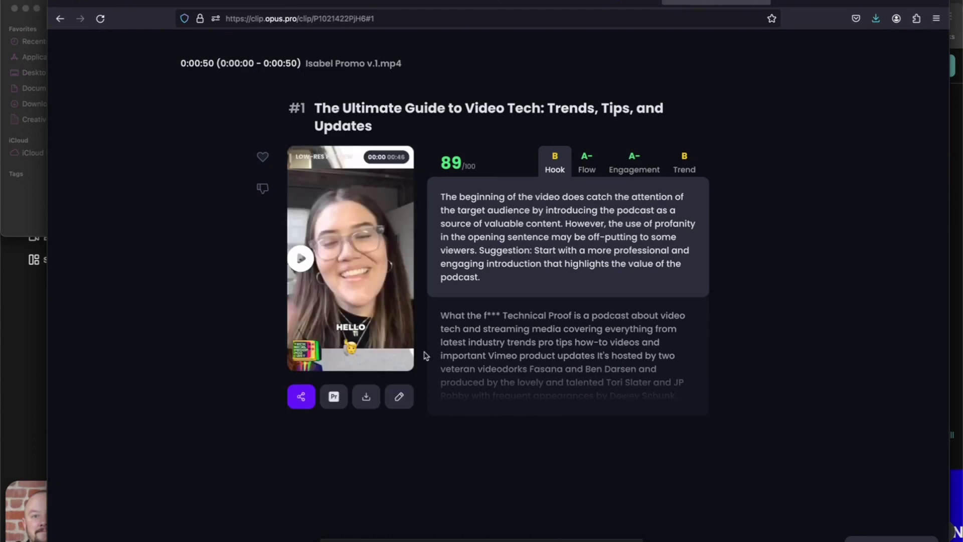
{"action": "mouse_move", "coordinate": [301, 259]}
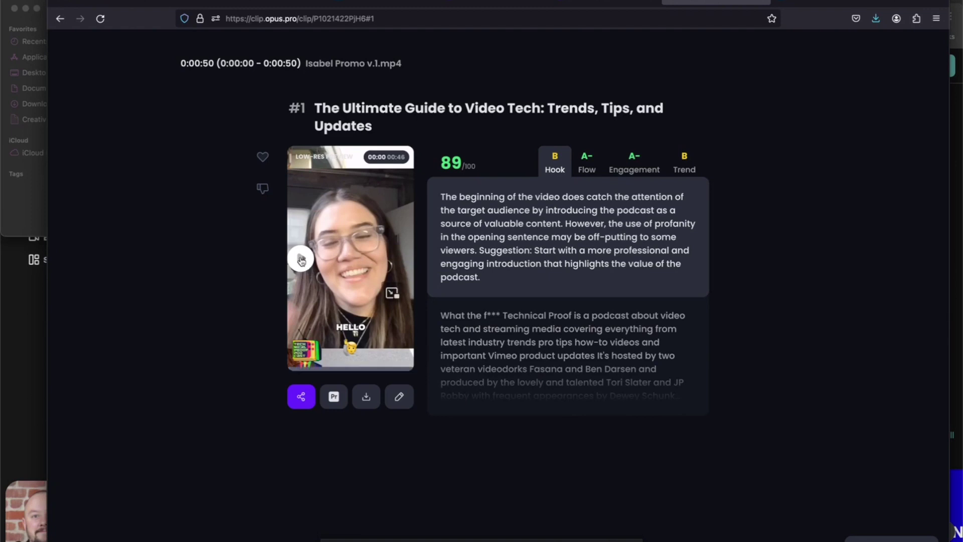
Play and pause the compiled clip to review its captions and logo
{"action": "left_click", "coordinate": [301, 260]}
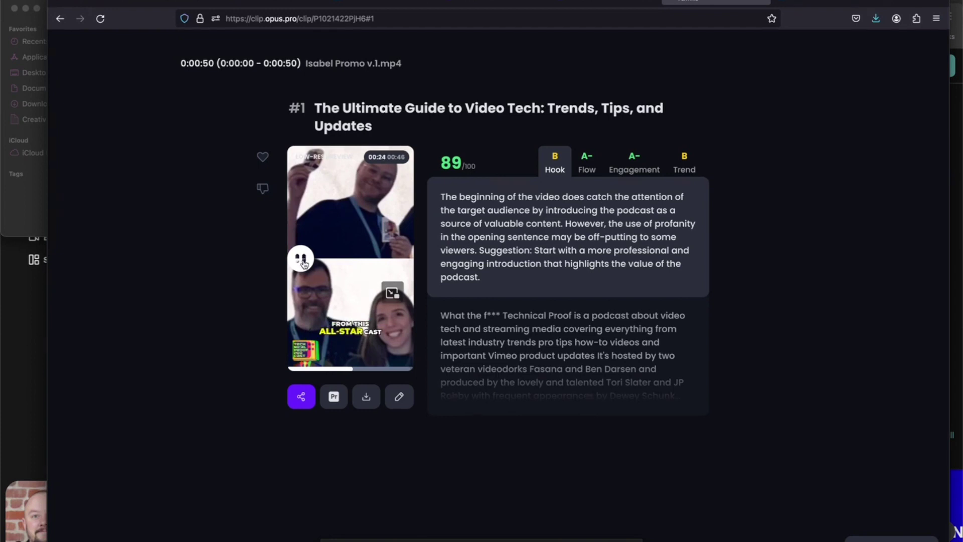
{"action": "left_click", "coordinate": [302, 256]}
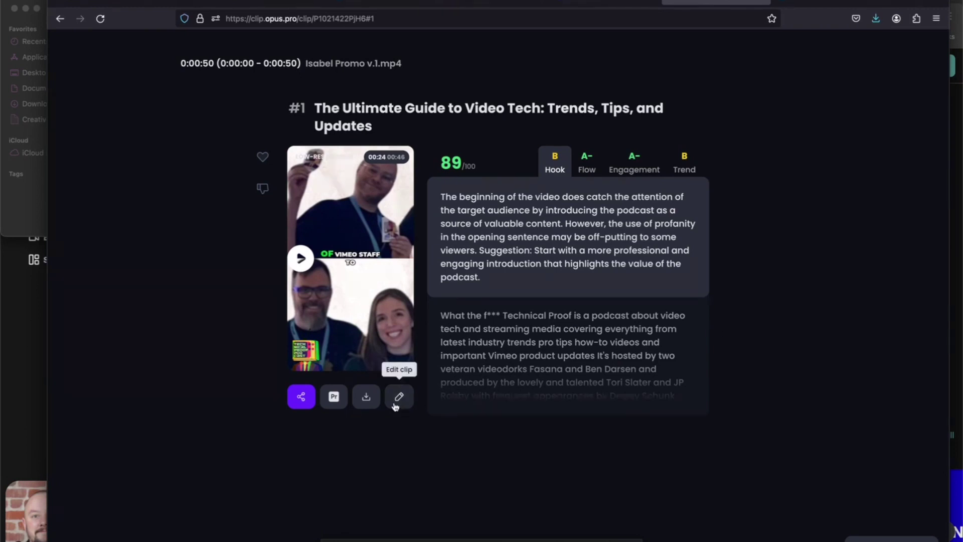
{"action": "left_click", "coordinate": [367, 400]}
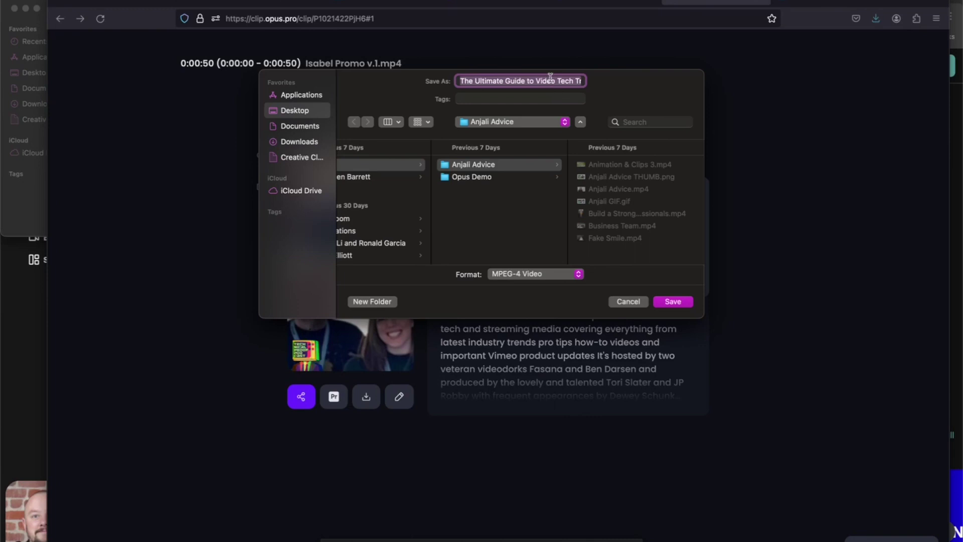
{"action": "scroll", "coordinate": [413, 188], "scroll_direction": "left", "scroll_amount": 3}
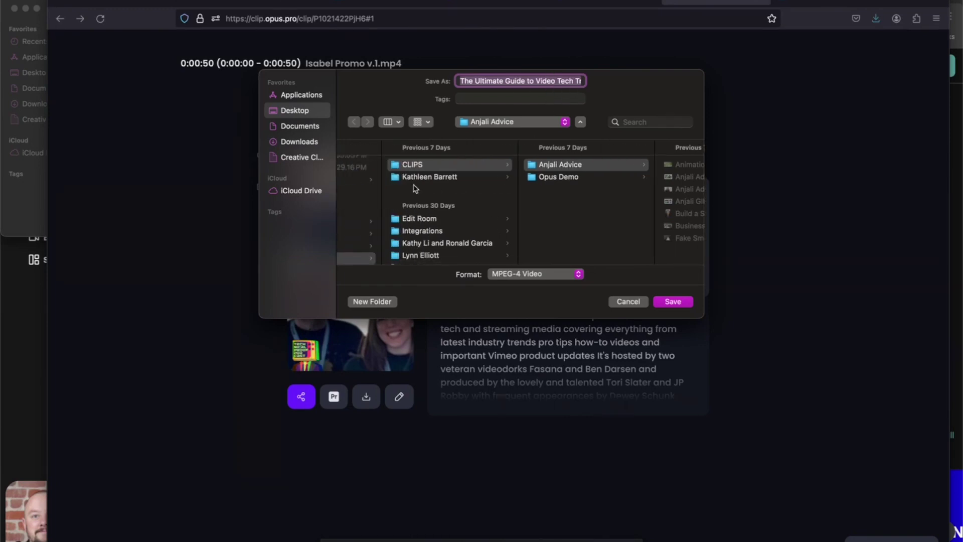
{"action": "scroll", "coordinate": [413, 188], "scroll_direction": "down", "scroll_amount": 2}
{"action": "scroll", "coordinate": [414, 188], "scroll_direction": "down", "scroll_amount": 2}
{"action": "scroll", "coordinate": [413, 188], "scroll_direction": "down", "scroll_amount": 2}
{"action": "scroll", "coordinate": [412, 188], "scroll_direction": "up", "scroll_amount": 2}
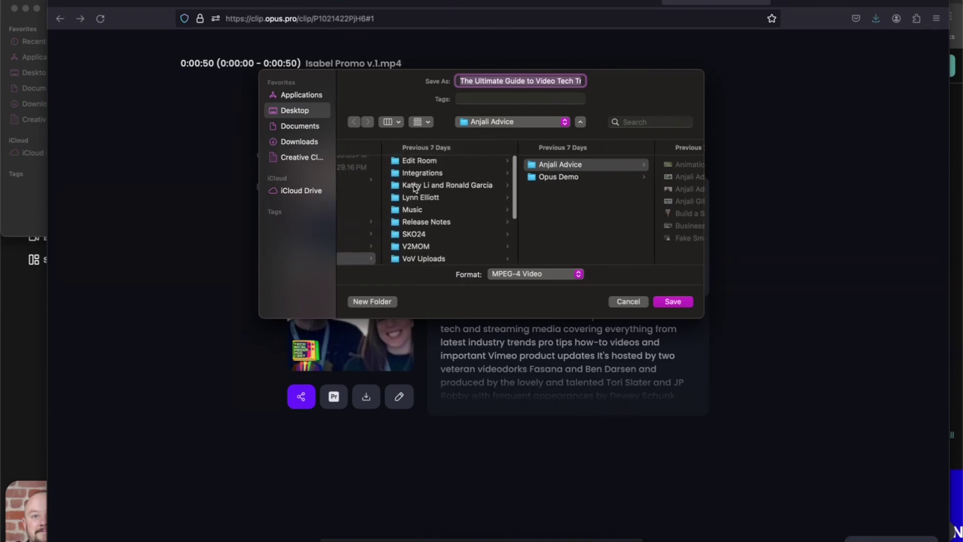
{"action": "scroll", "coordinate": [412, 188], "scroll_direction": "up", "scroll_amount": 2}
{"action": "scroll", "coordinate": [413, 188], "scroll_direction": "down", "scroll_amount": 6}
{"action": "scroll", "coordinate": [413, 189], "scroll_direction": "down", "scroll_amount": 4}
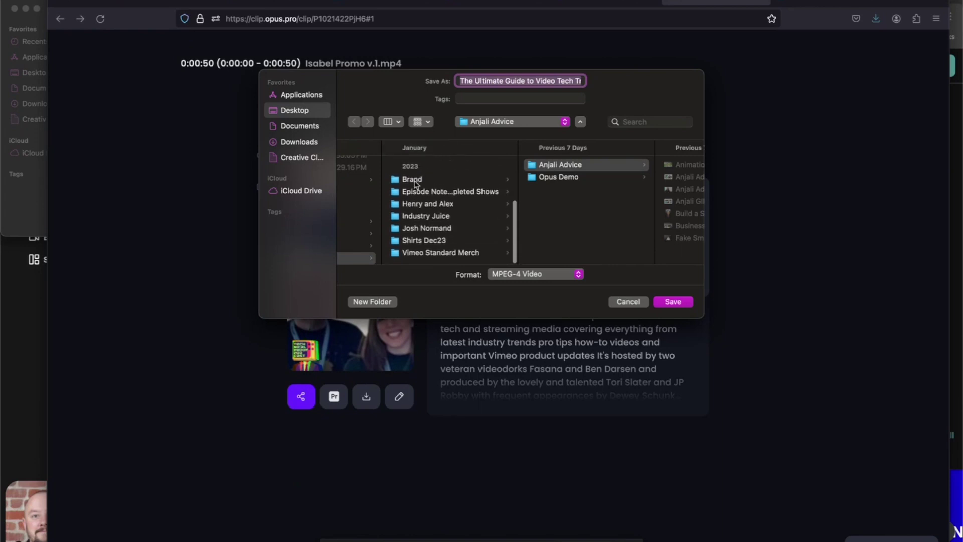
Save the compiled clip as an MPEG-4 video into the Brand folder
{"action": "left_click", "coordinate": [414, 179]}
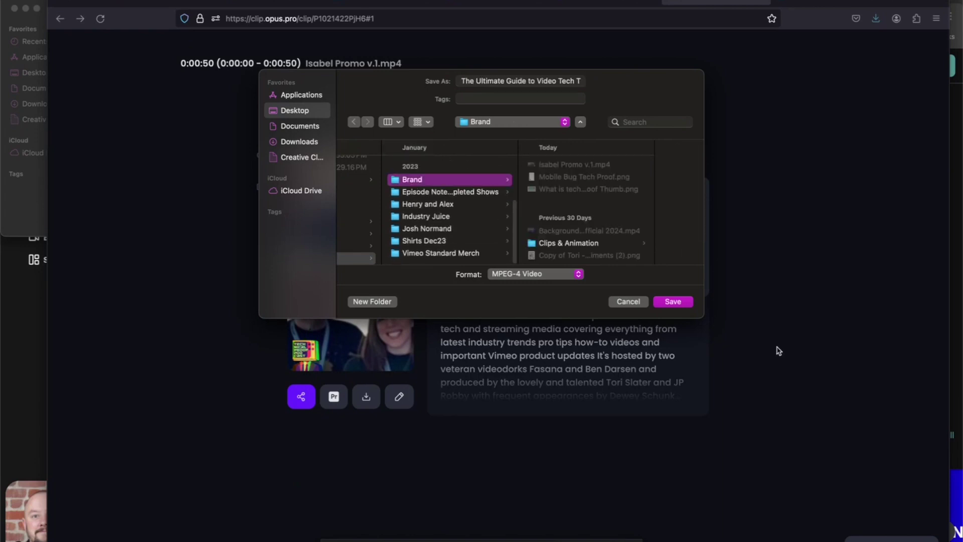
{"action": "left_click", "coordinate": [674, 302]}
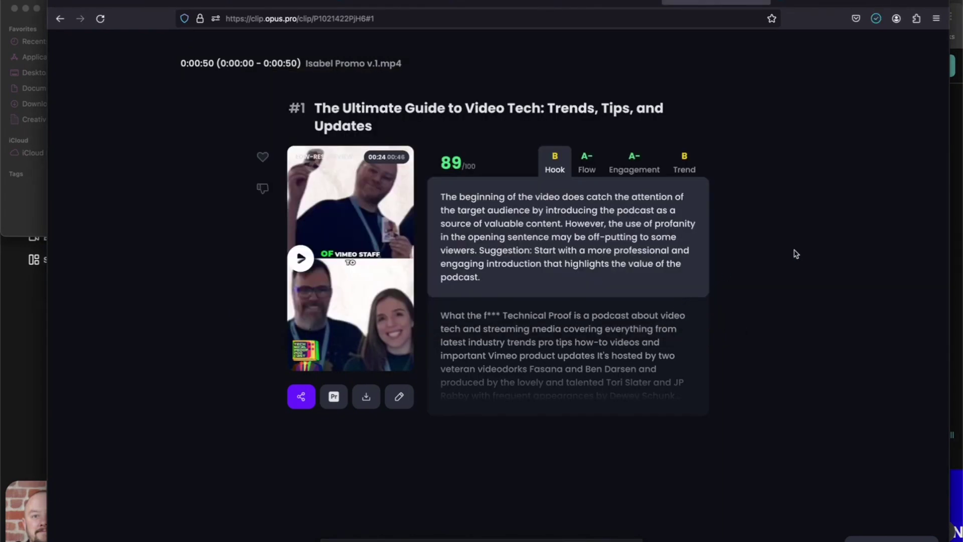
{"action": "left_click", "coordinate": [813, 4]}
{"action": "scroll", "coordinate": [309, 275], "scroll_direction": "down", "scroll_amount": 1}
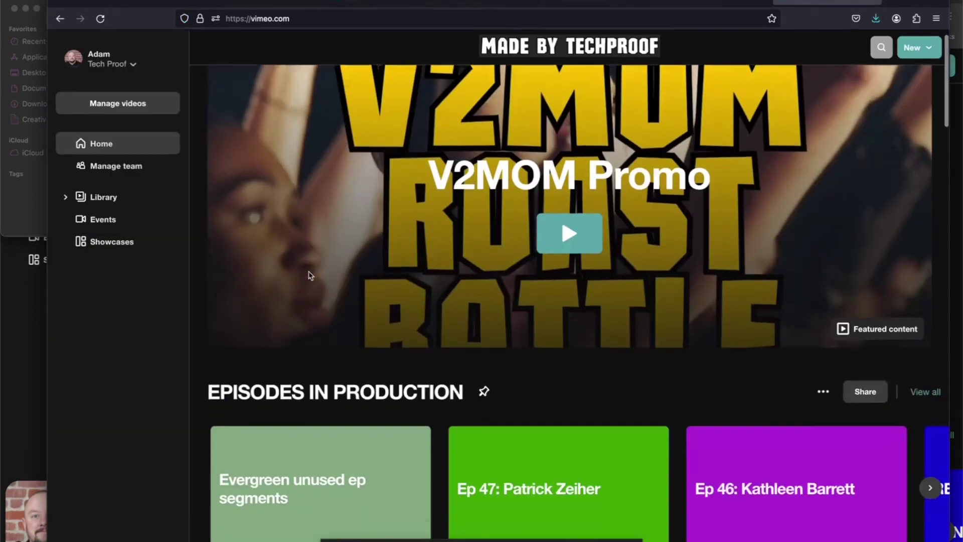
{"action": "scroll", "coordinate": [308, 275], "scroll_direction": "down", "scroll_amount": 5}
{"action": "scroll", "coordinate": [309, 276], "scroll_direction": "down", "scroll_amount": 2}
{"action": "scroll", "coordinate": [309, 275], "scroll_direction": "down", "scroll_amount": 4}
{"action": "scroll", "coordinate": [308, 275], "scroll_direction": "down", "scroll_amount": 2}
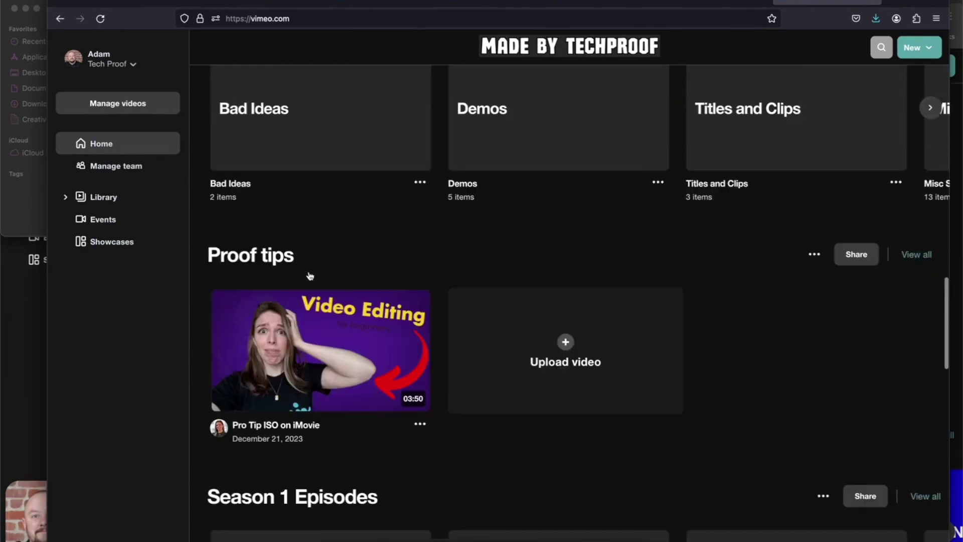
{"action": "scroll", "coordinate": [308, 275], "scroll_direction": "down", "scroll_amount": 5}
{"action": "scroll", "coordinate": [309, 275], "scroll_direction": "down", "scroll_amount": 2}
{"action": "scroll", "coordinate": [309, 276], "scroll_direction": "down", "scroll_amount": 3}
{"action": "scroll", "coordinate": [309, 276], "scroll_direction": "down", "scroll_amount": 2}
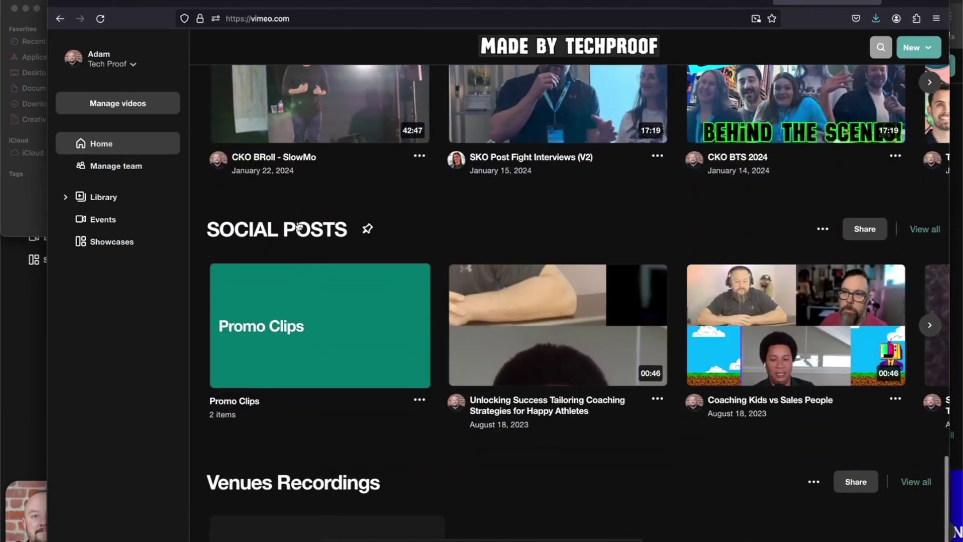
Open Social Posts and add a new folder named 'Tech Proof Brand Promo'
{"action": "left_click", "coordinate": [267, 229]}
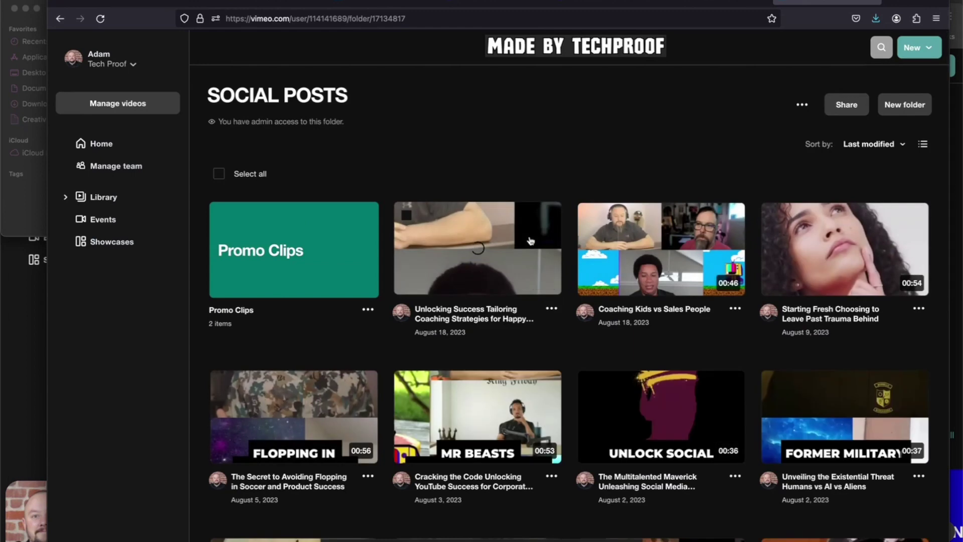
{"action": "left_click", "coordinate": [905, 105]}
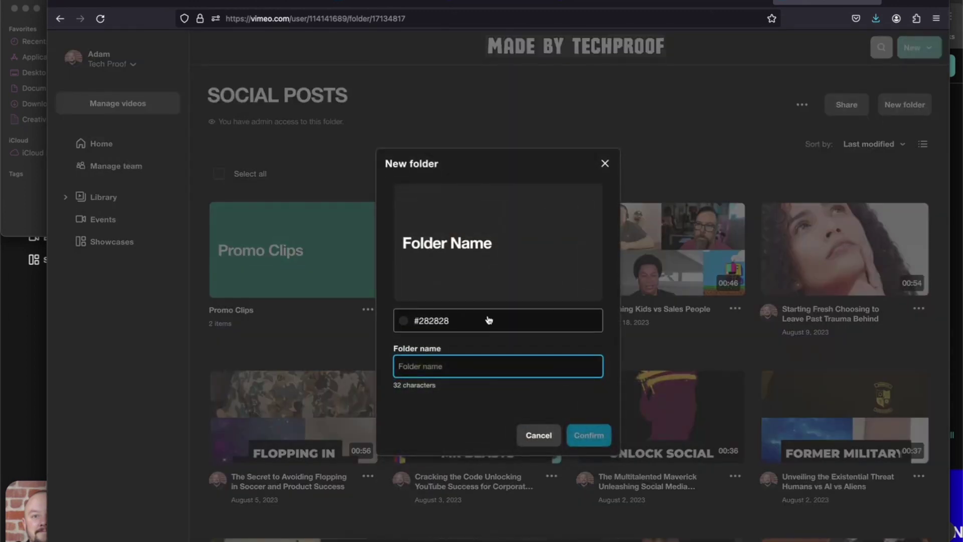
{"action": "type", "text": "Tech Proof Brand Promo"}
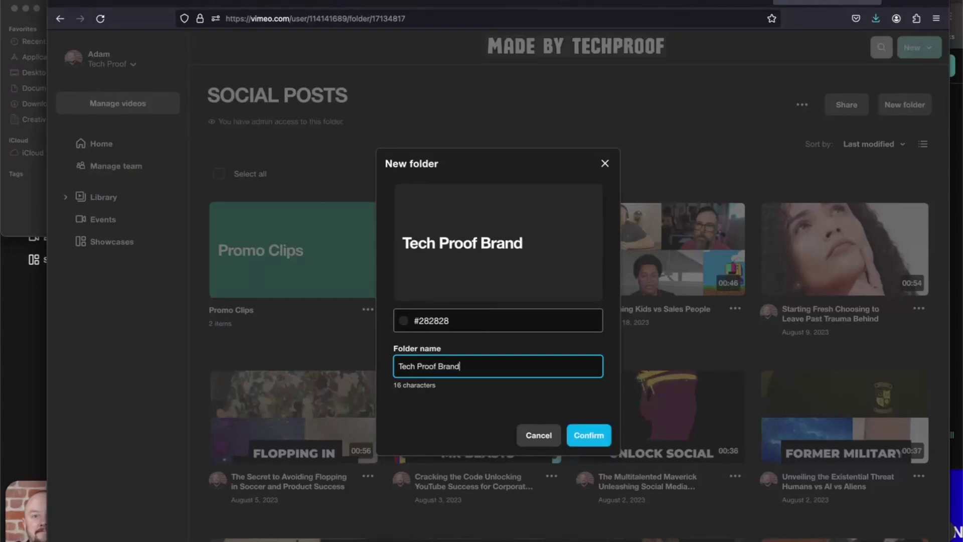
{"action": "left_click", "coordinate": [597, 438]}
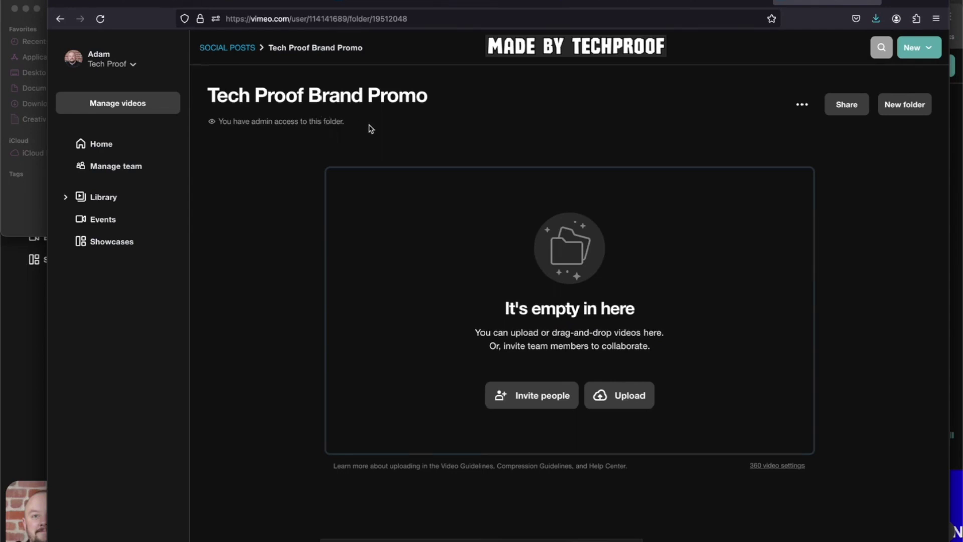
Upload Isabel Promo v.1.mp4 from the Brand folder into Tech Proof Brand Promo
{"action": "left_click", "coordinate": [920, 48]}
{"action": "left_click", "coordinate": [900, 70]}
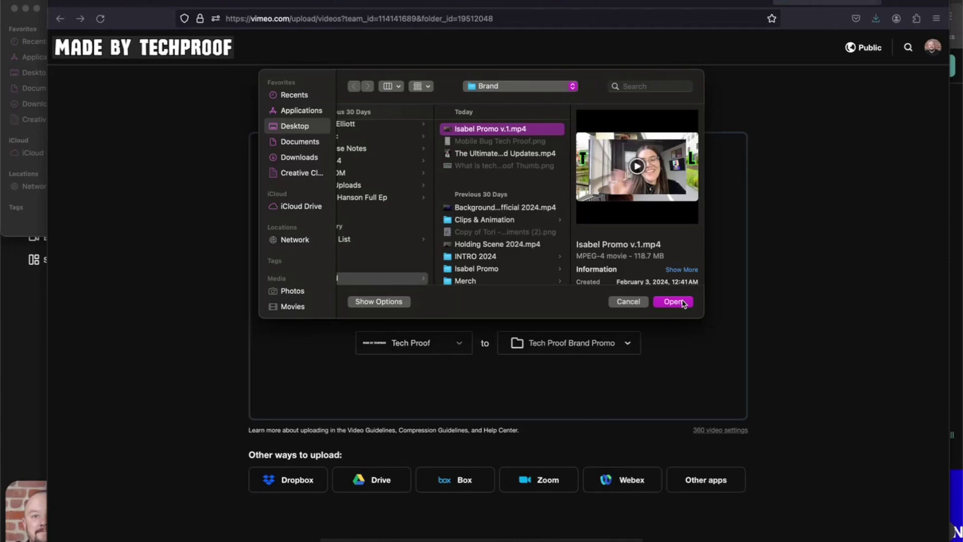
{"action": "left_click", "coordinate": [674, 302]}
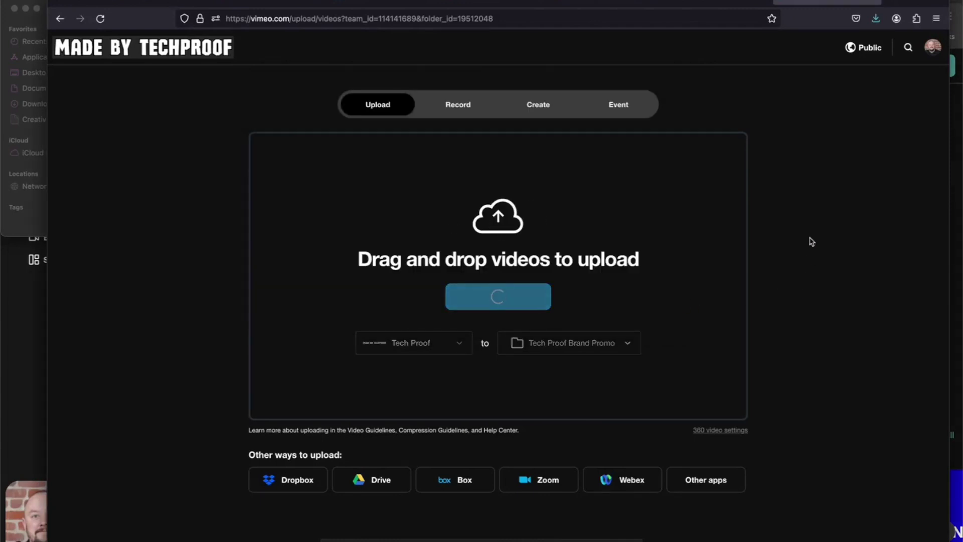